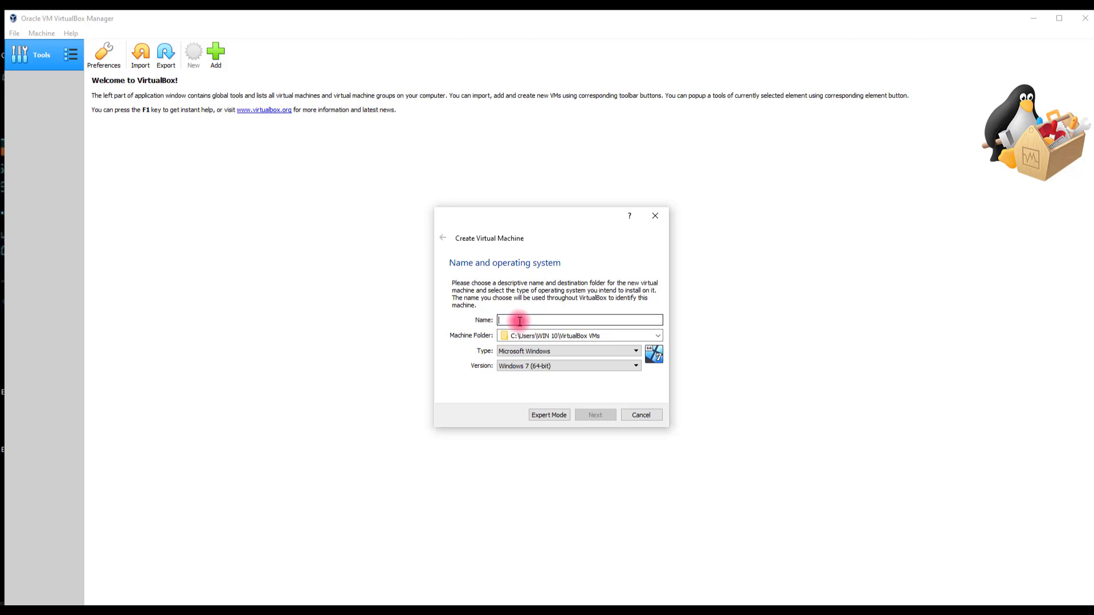
Name the new virtual machine sangap and set its operating system to Linux, Debian (64-bit).
type("ss")
type("ngap")
left_click(550, 351)
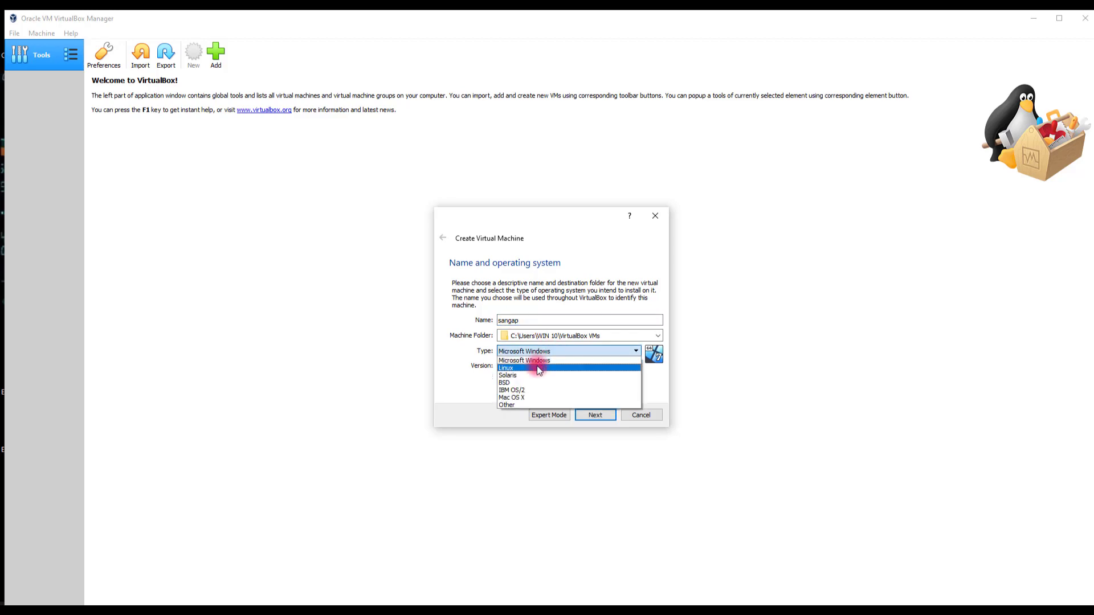
left_click(537, 368)
left_click(538, 365)
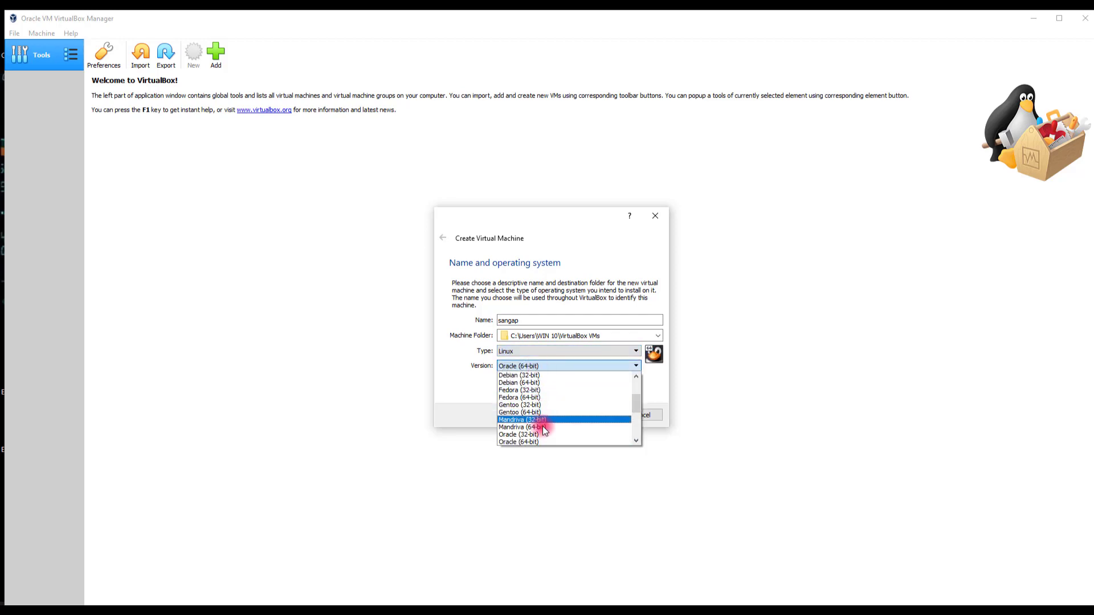
scroll(540, 388, "down", 1)
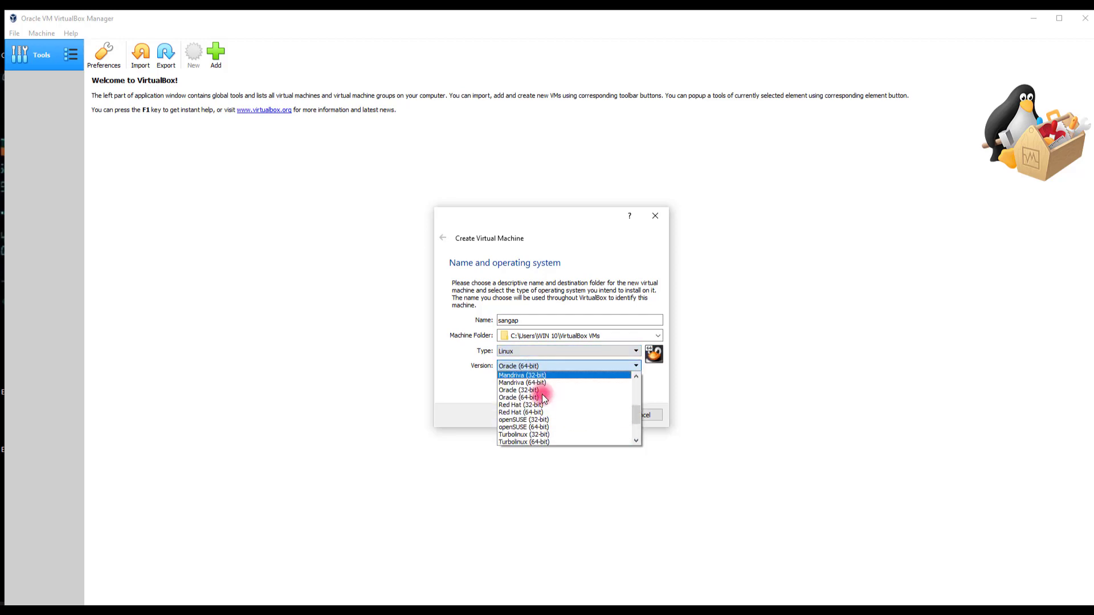
scroll(545, 399, "up", 5)
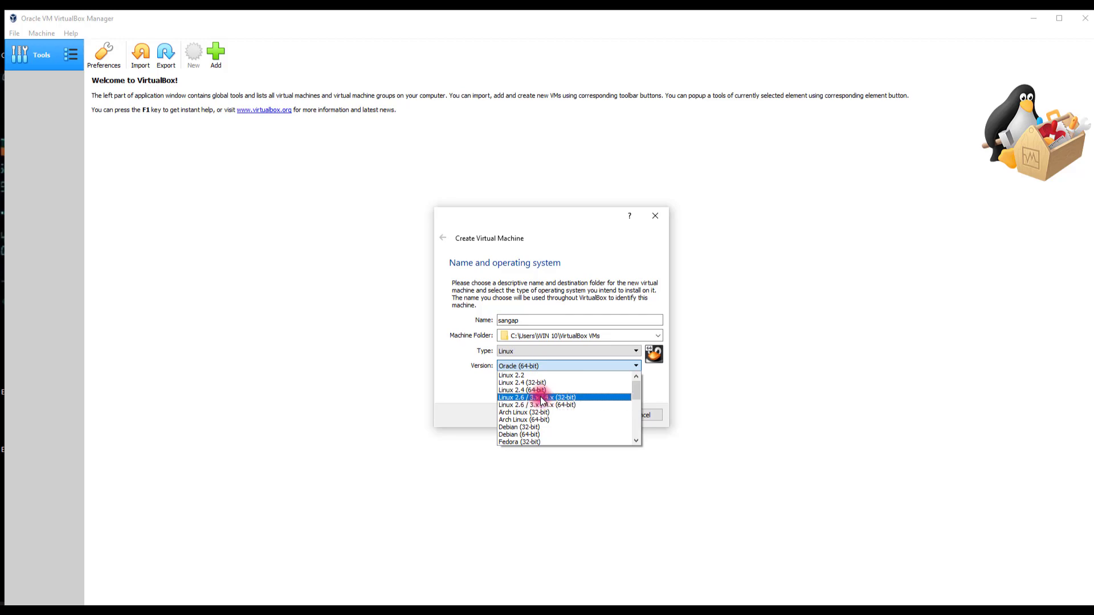
left_click(537, 413)
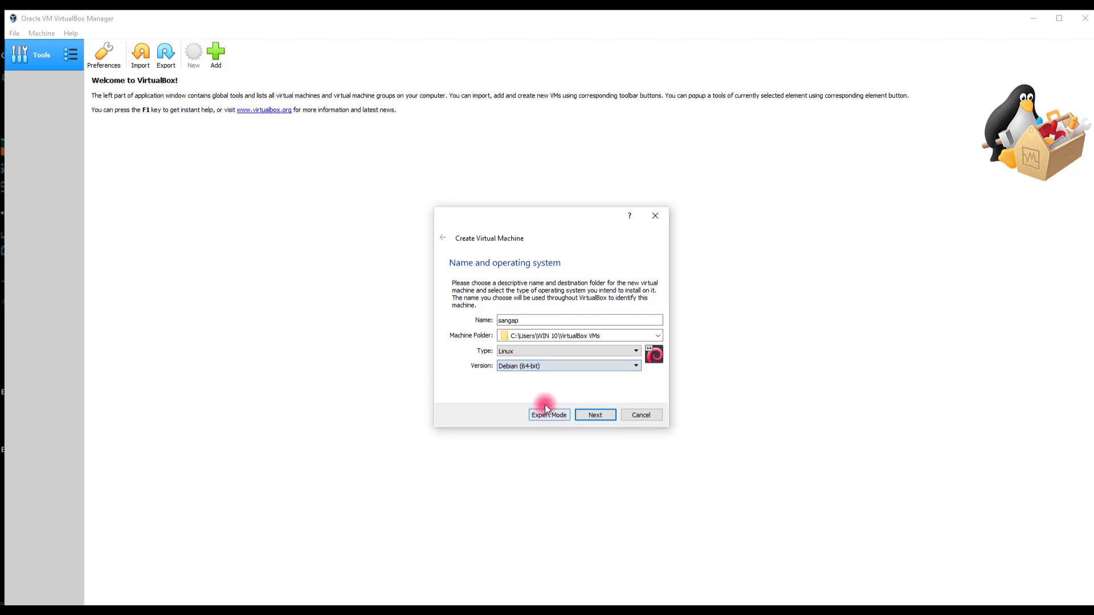
left_click(596, 415)
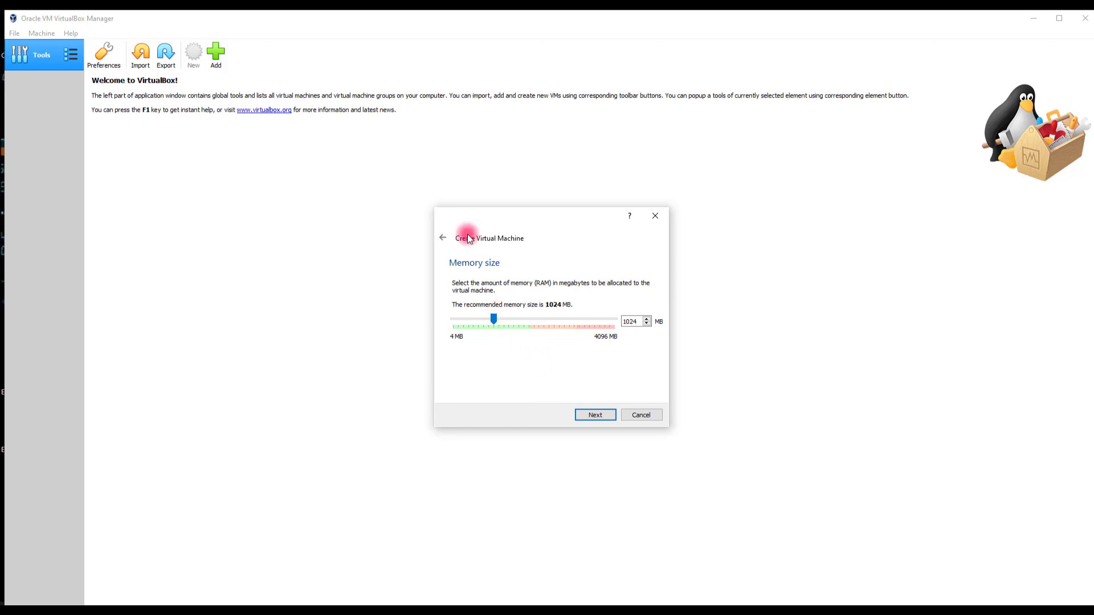
Allocate 1407 MB of memory to the virtual machine and choose to create a virtual hard disk now.
left_click_drag(493, 316, 509, 323)
left_click(595, 407)
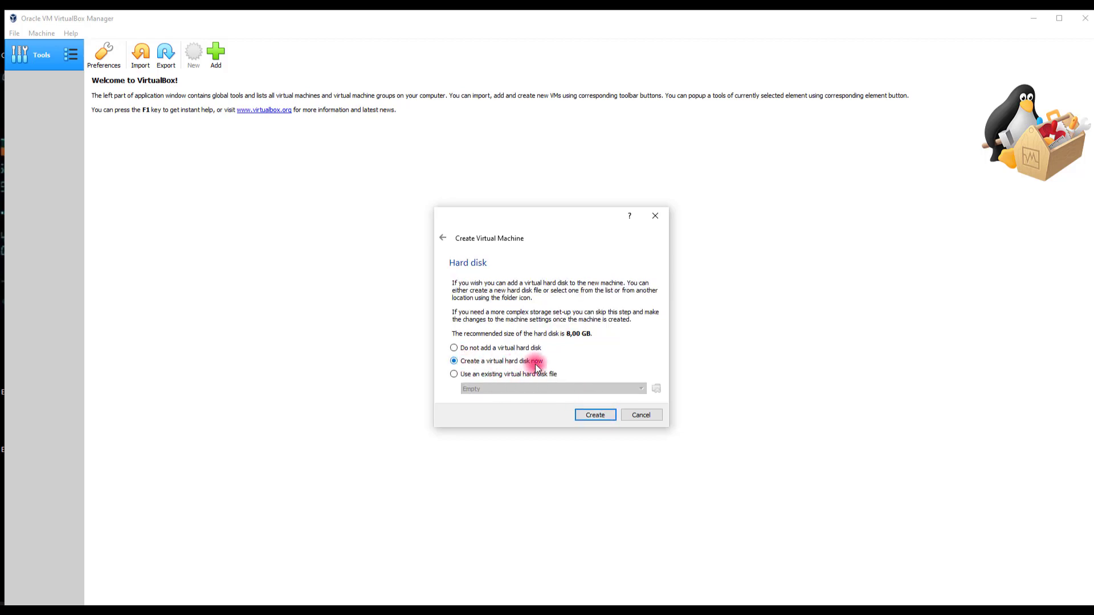
left_click(598, 415)
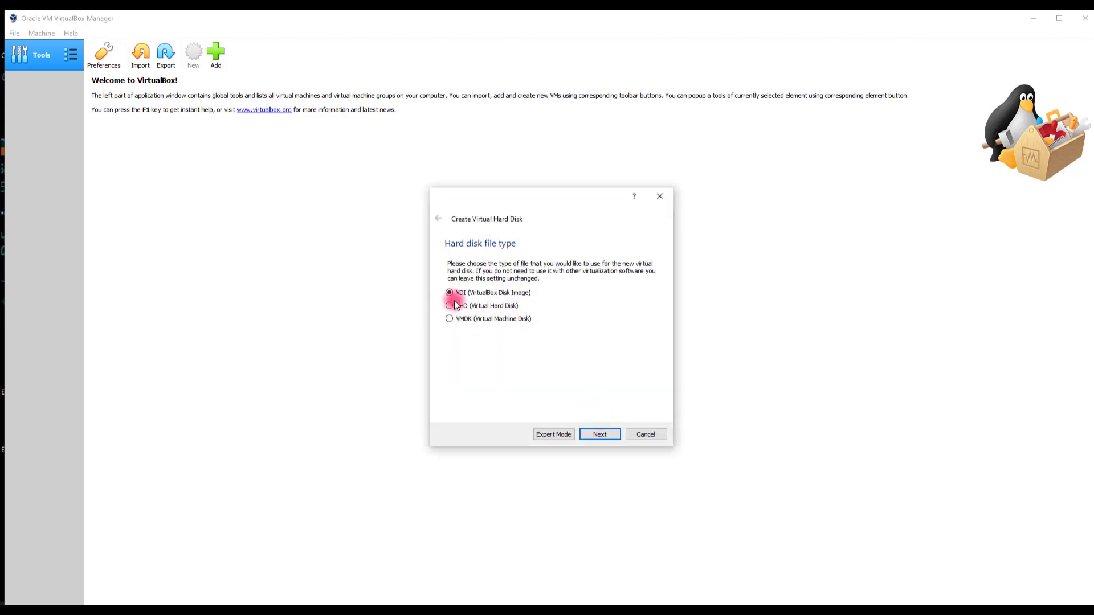
Create the virtual hard disk as a VDI file with a size of 20 GB.
left_click(600, 436)
left_click(608, 436)
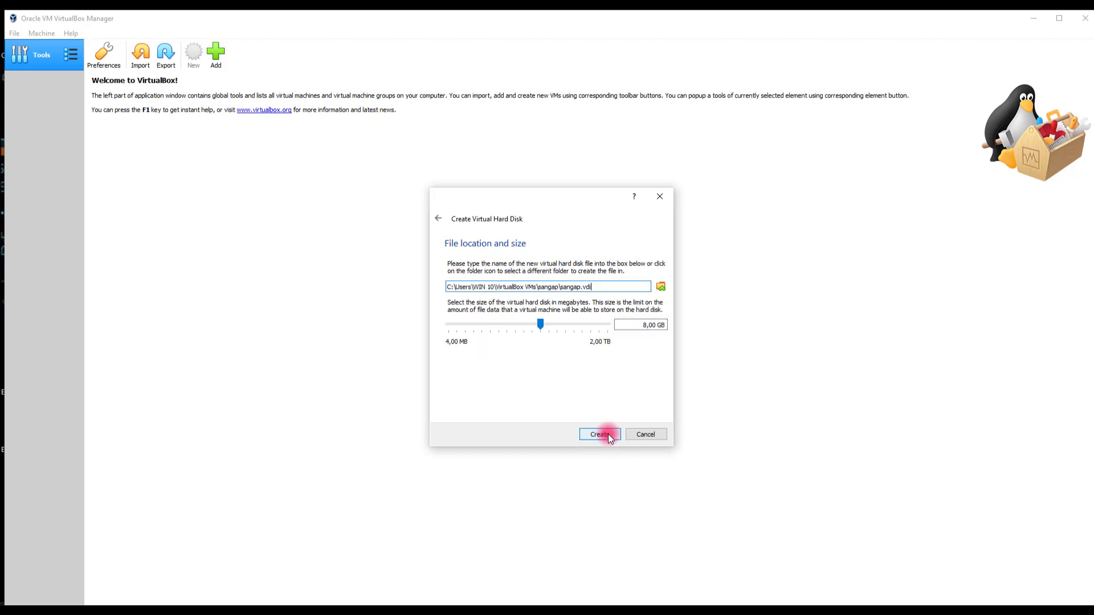
left_click(644, 325)
key("Delete")
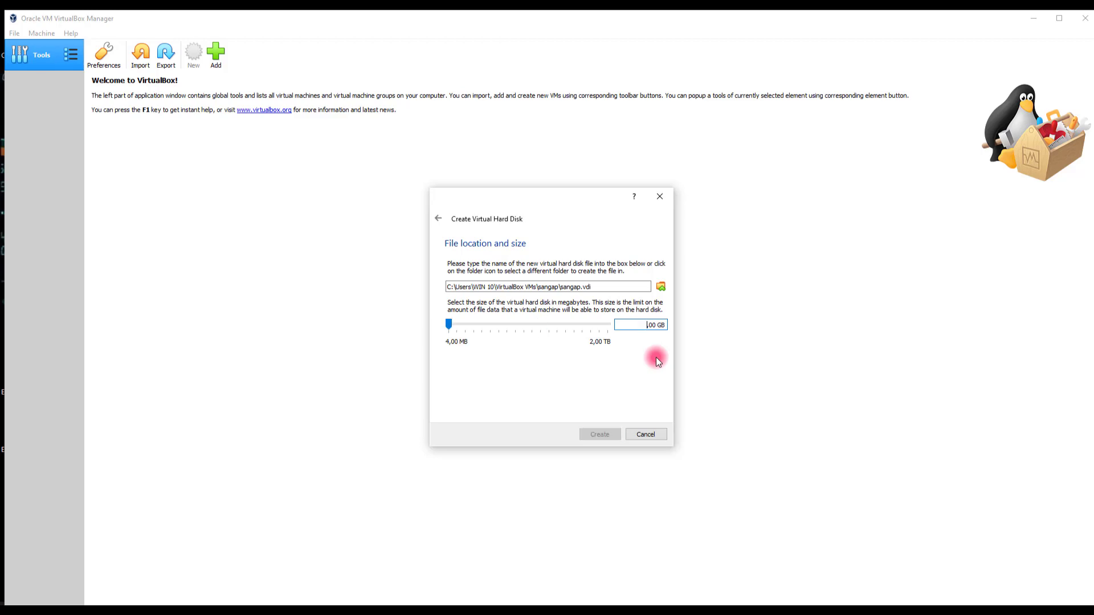
type("20")
left_click(605, 433)
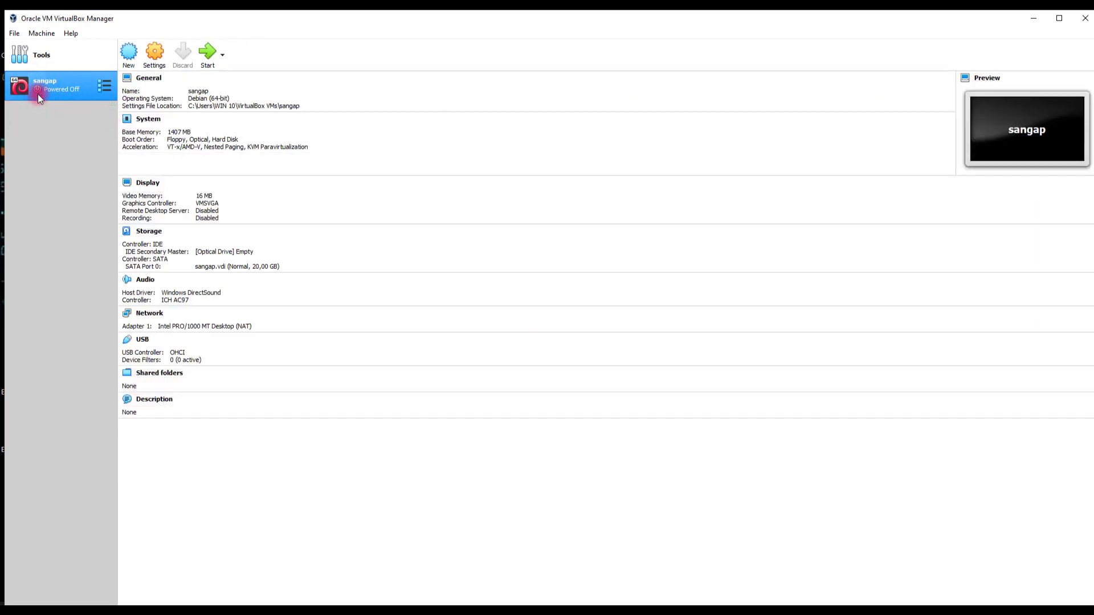
Attach debian-9.5.0-i386-DVD-1.iso to the virtual machine's empty IDE optical drive and save the settings.
left_click(155, 55)
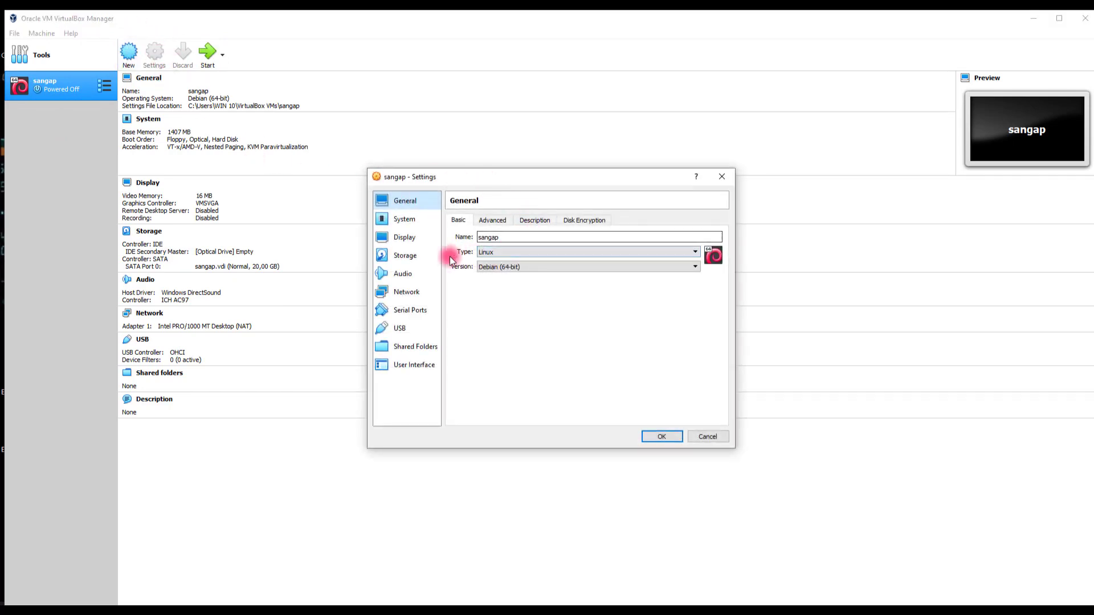
left_click(416, 256)
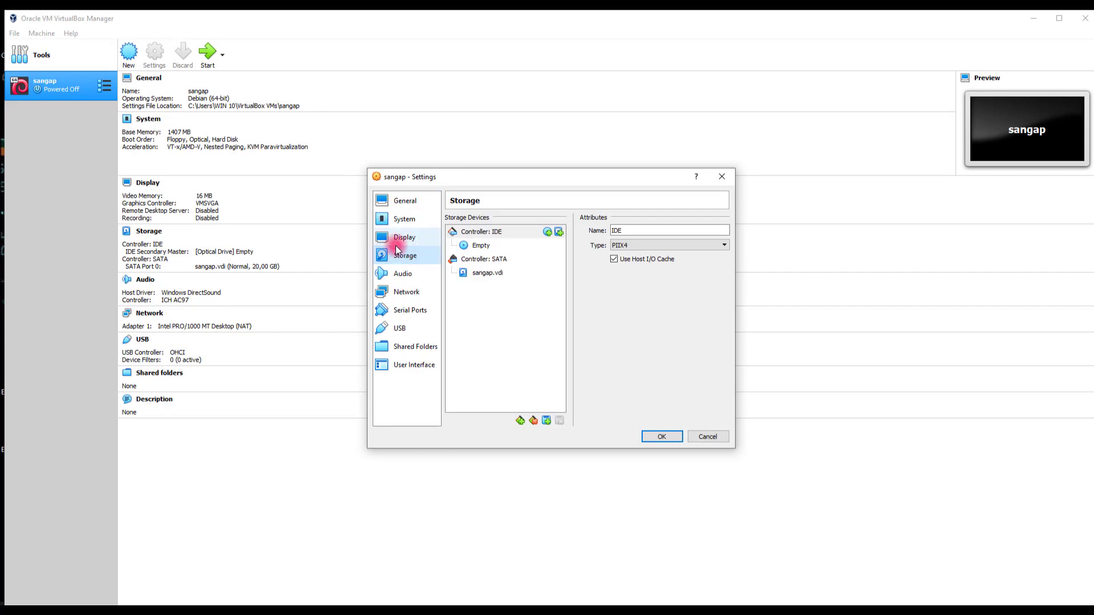
left_click(481, 246)
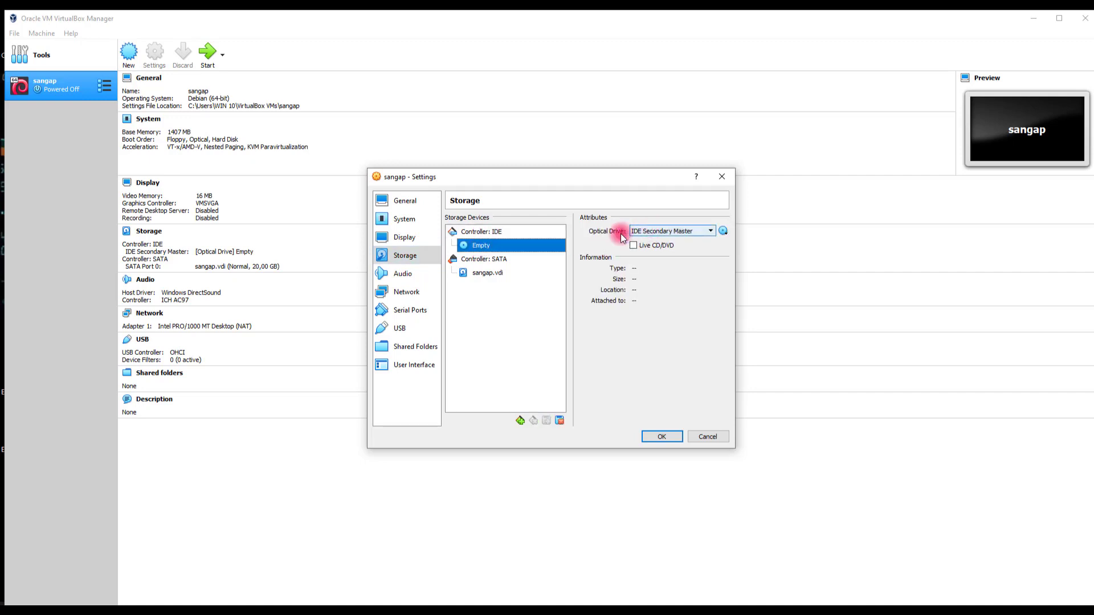
left_click(725, 231)
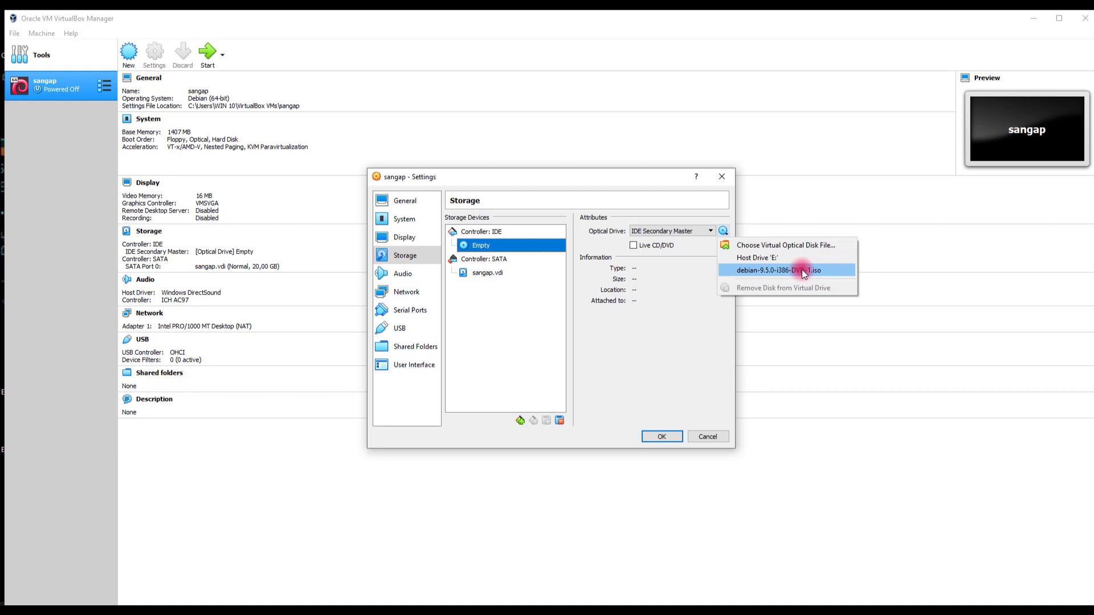
left_click(803, 272)
left_click(665, 436)
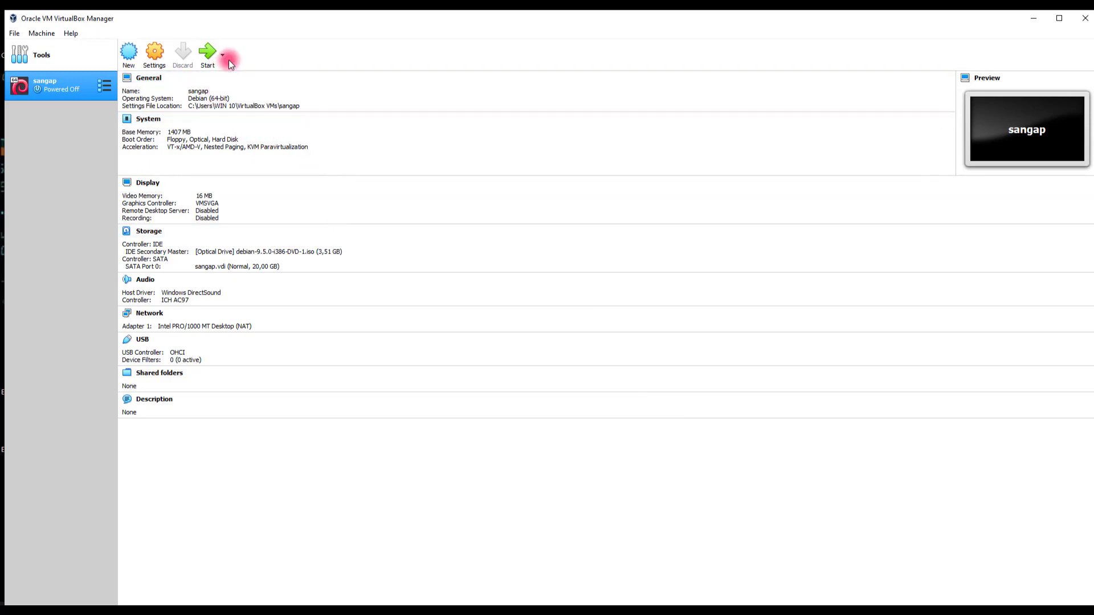
Start the virtual machine, let it capture mouse and keyboard, and launch the non-graphical Debian Install option.
left_click(205, 50)
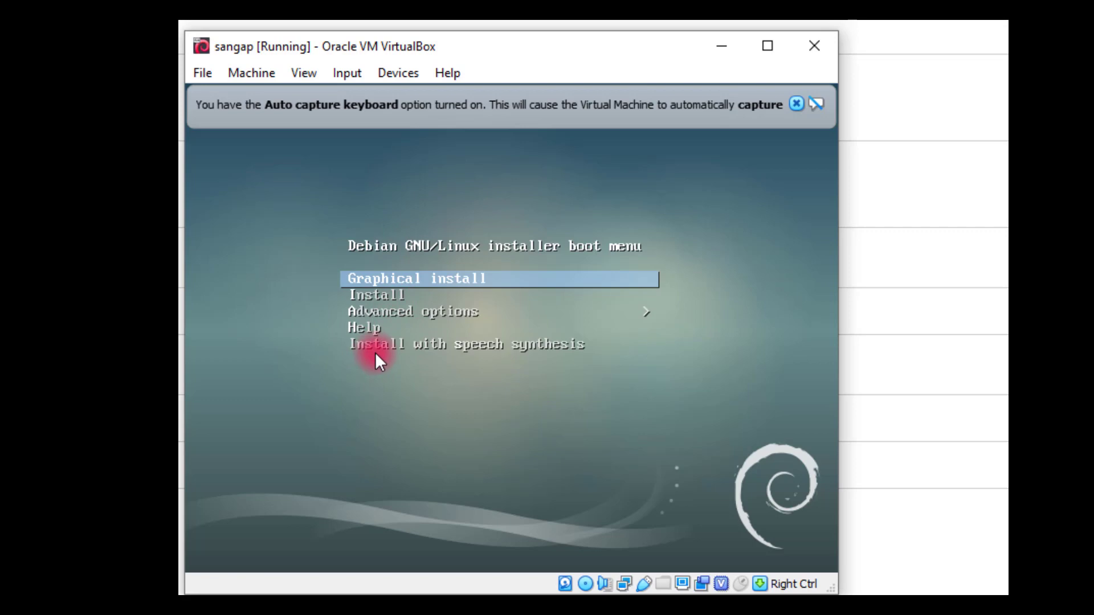
left_click(389, 296)
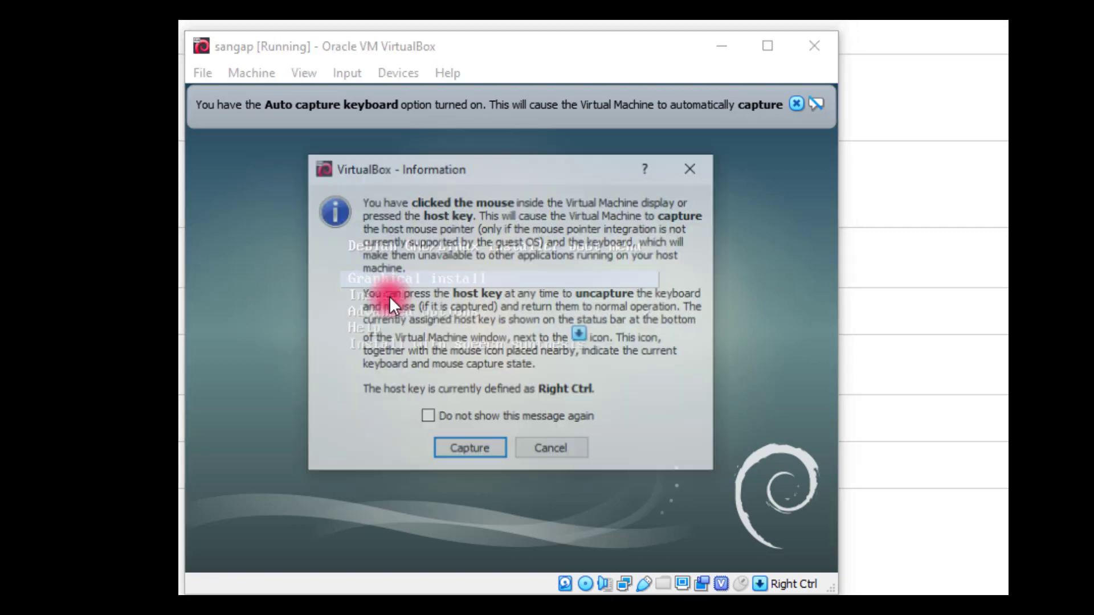
left_click(482, 443)
key("Down")
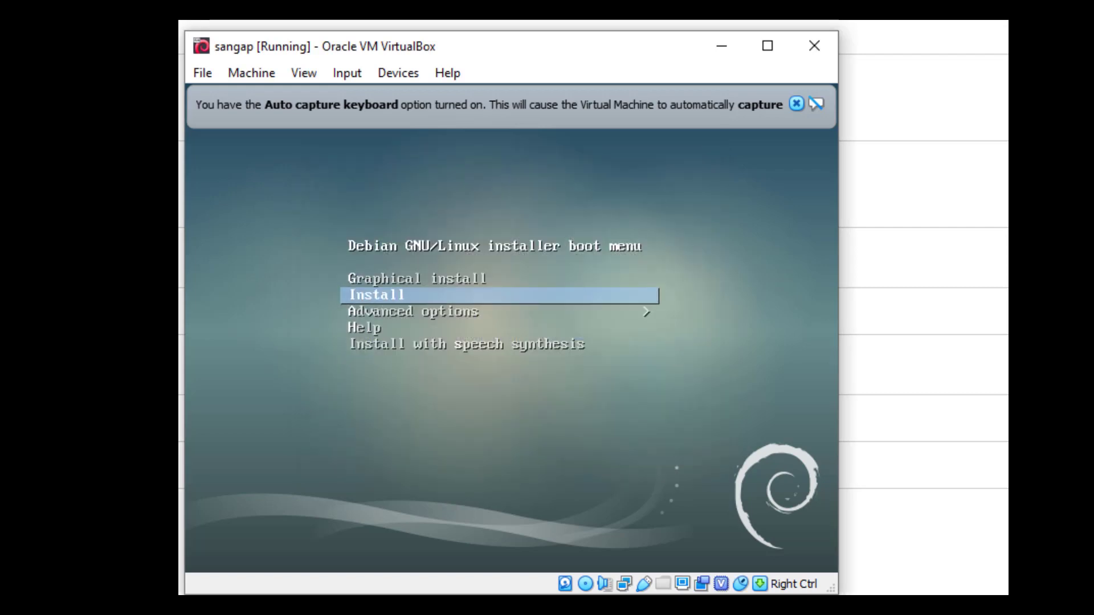
key("Return")
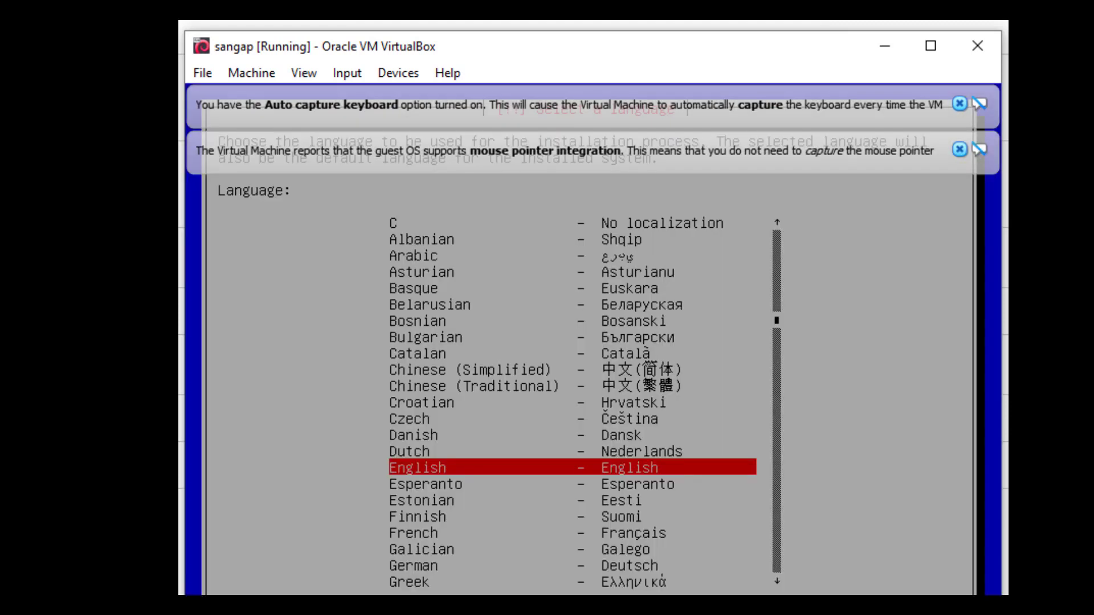
Dismiss the two virtual machine notifications and select English as the installation language.
left_click(960, 149)
left_click(962, 101)
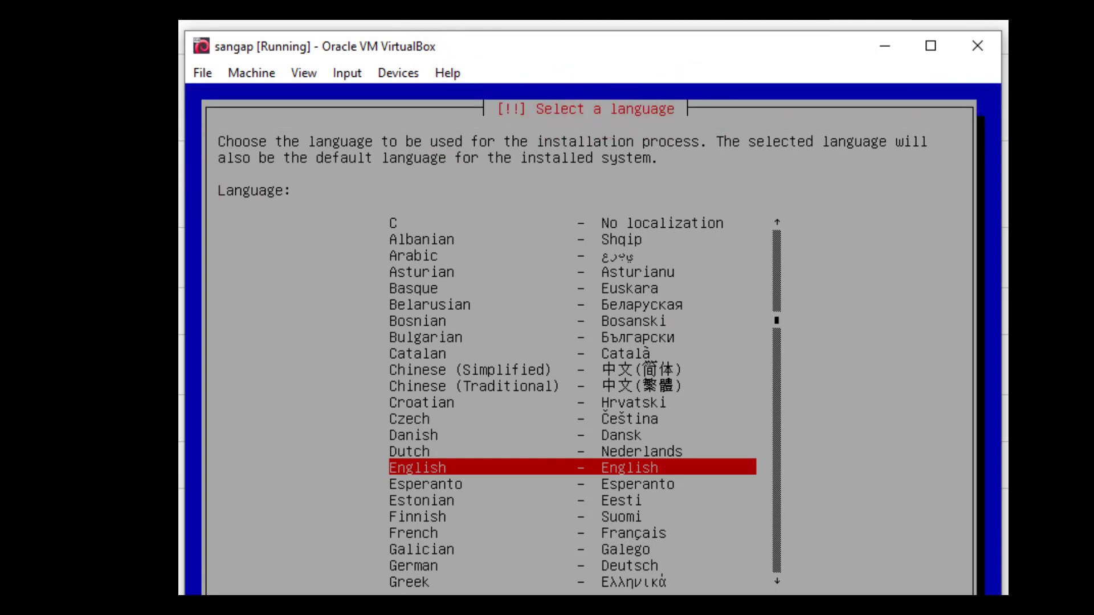
key("Down")
key("Up")
key("Return")
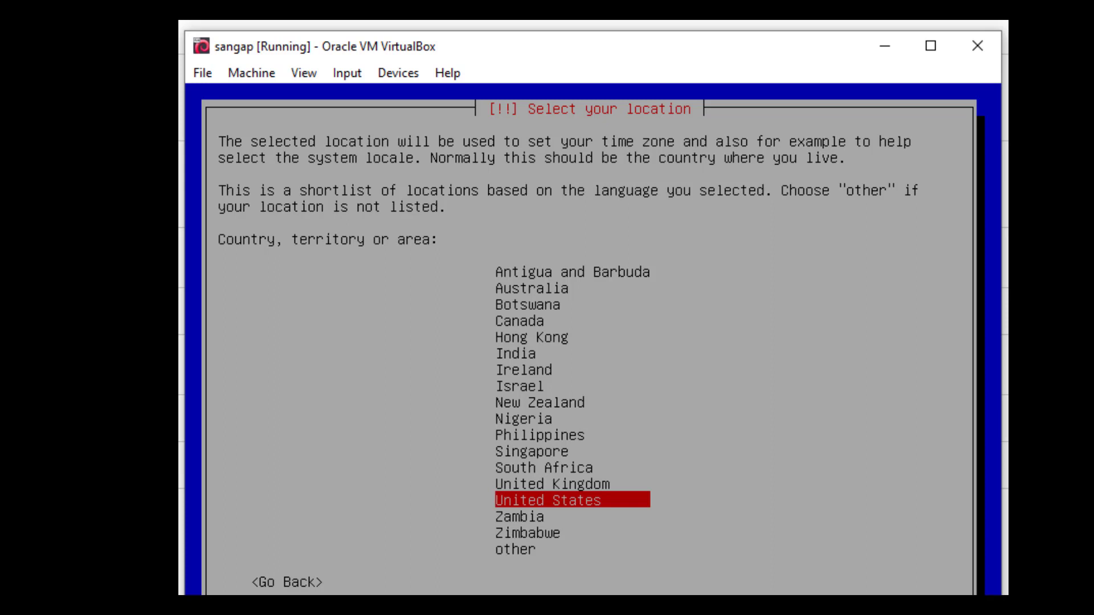
Choose "other" as the location so that a country outside the shortlist can be picked.
key("Up")
key("Up")
key("Up")
key("Up")
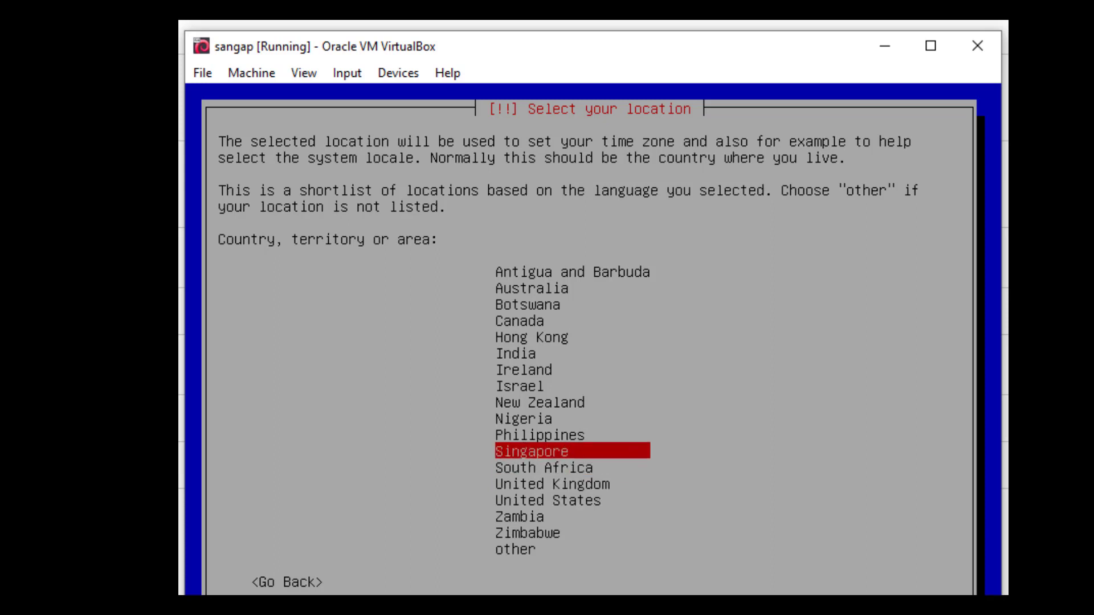
key("Down")
key("Down")
key("Down")
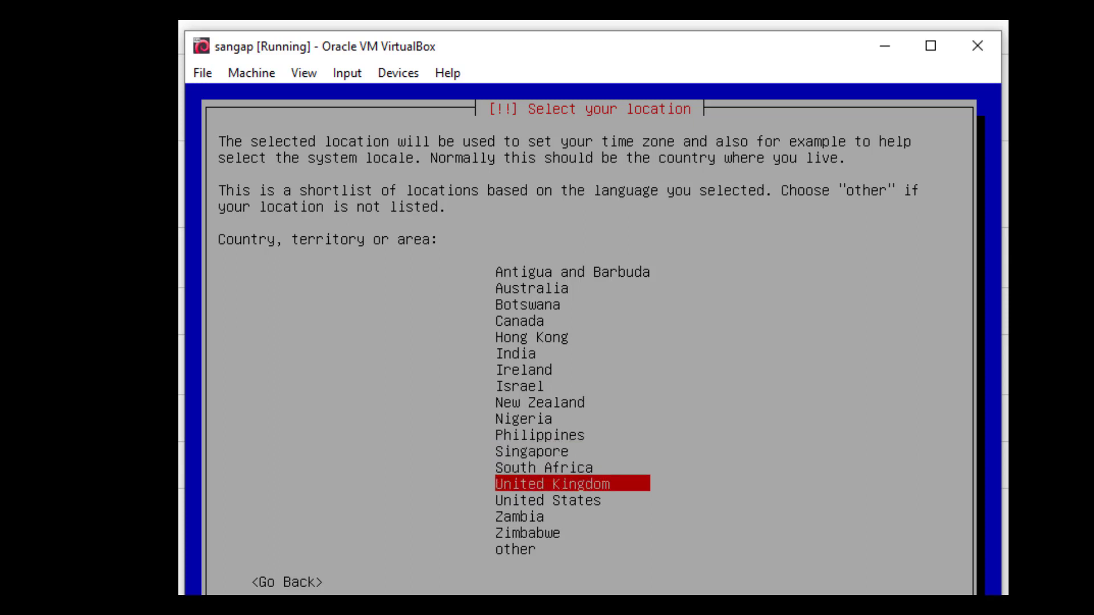
key("Down")
key("Down")
key("Down")
key("Down")
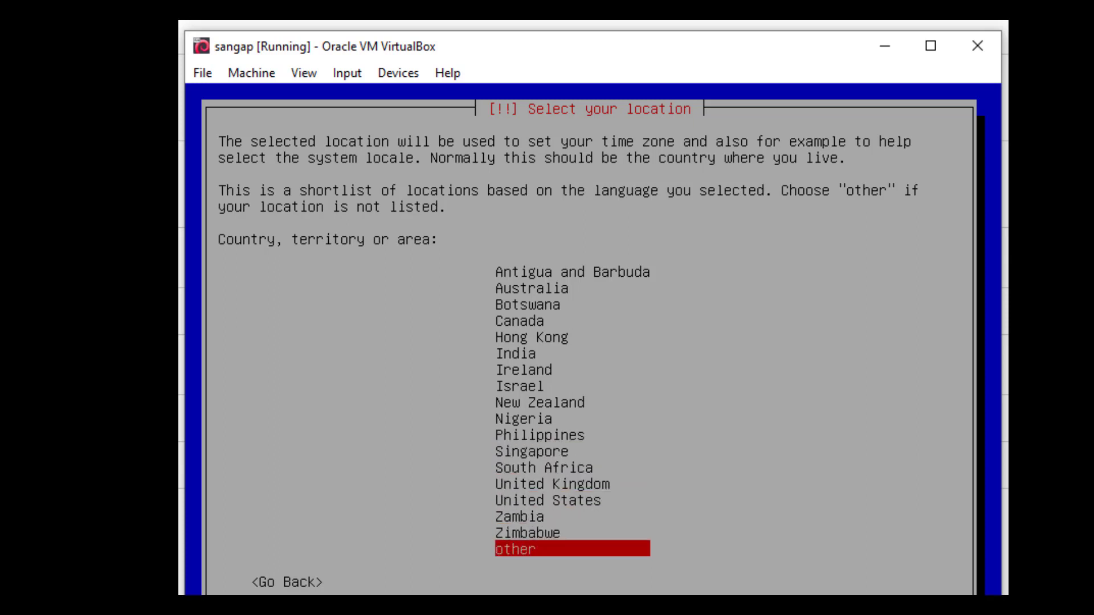
key("Return")
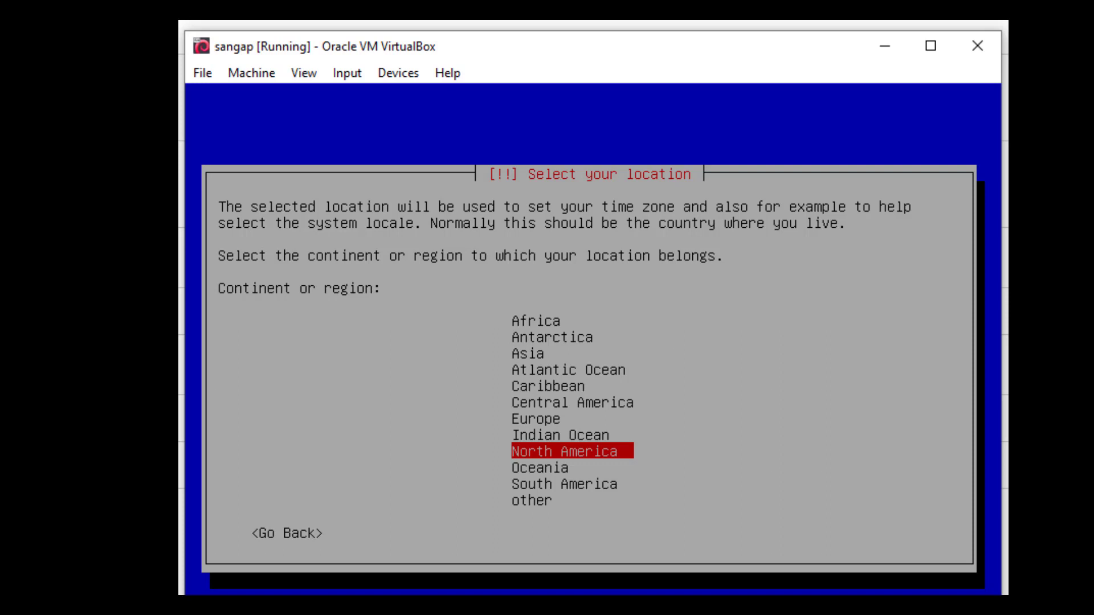
Select Asia as the continent or region for the system's location.
key("Up")
key("Up")
key("Up")
key("Up")
key("Up")
key("Up")
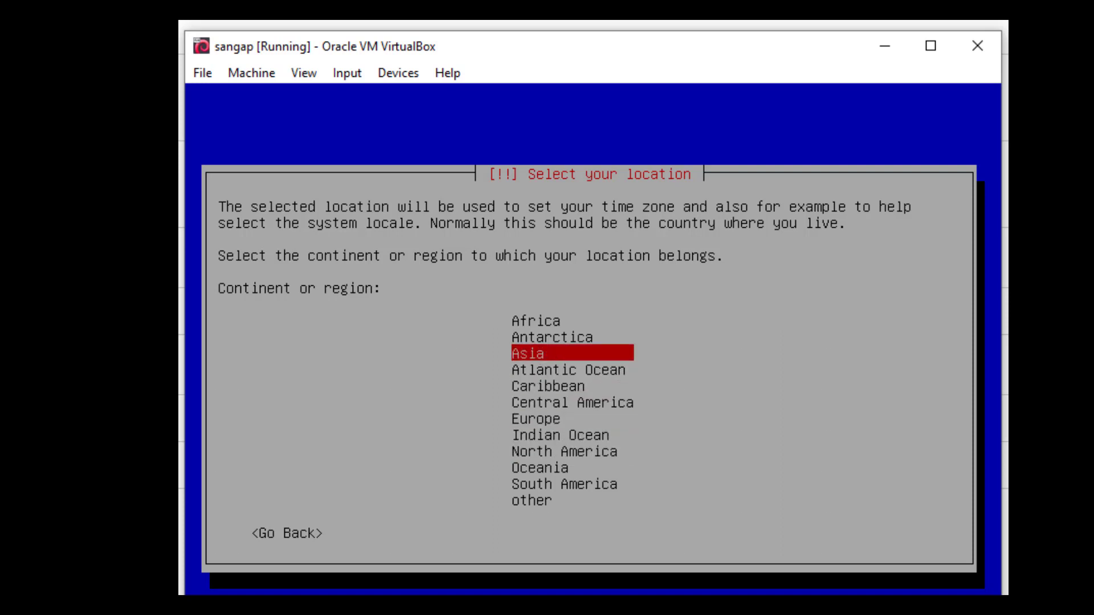
key("Return")
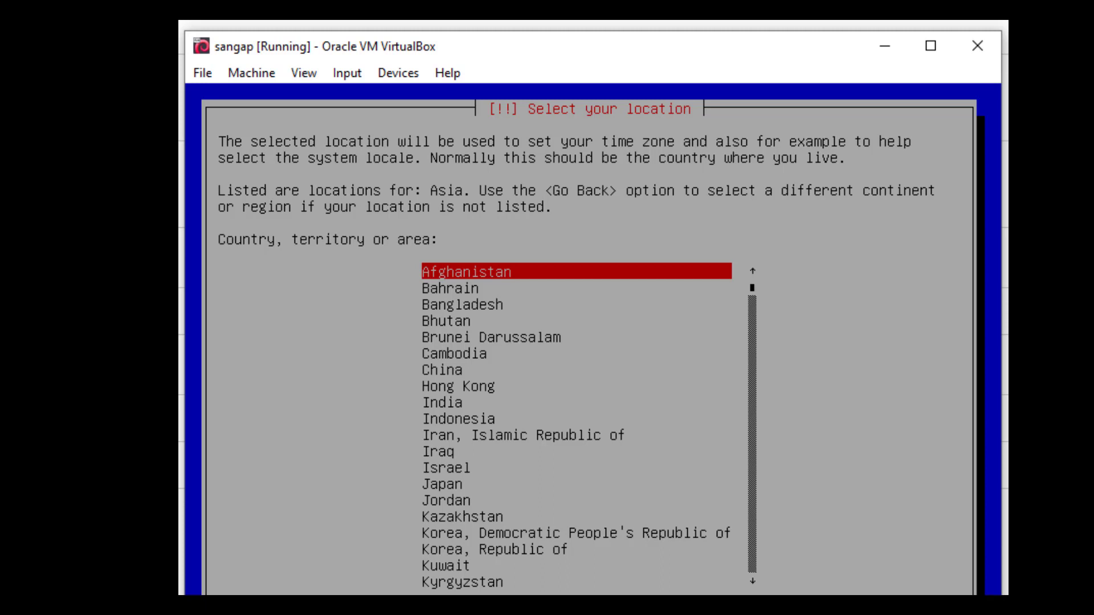
Select Indonesia as the country for the system's location.
key("Down")
key("Down")
key("Down")
key("Down")
key("Down")
key("Down")
key("Down")
key("Down")
key("Down")
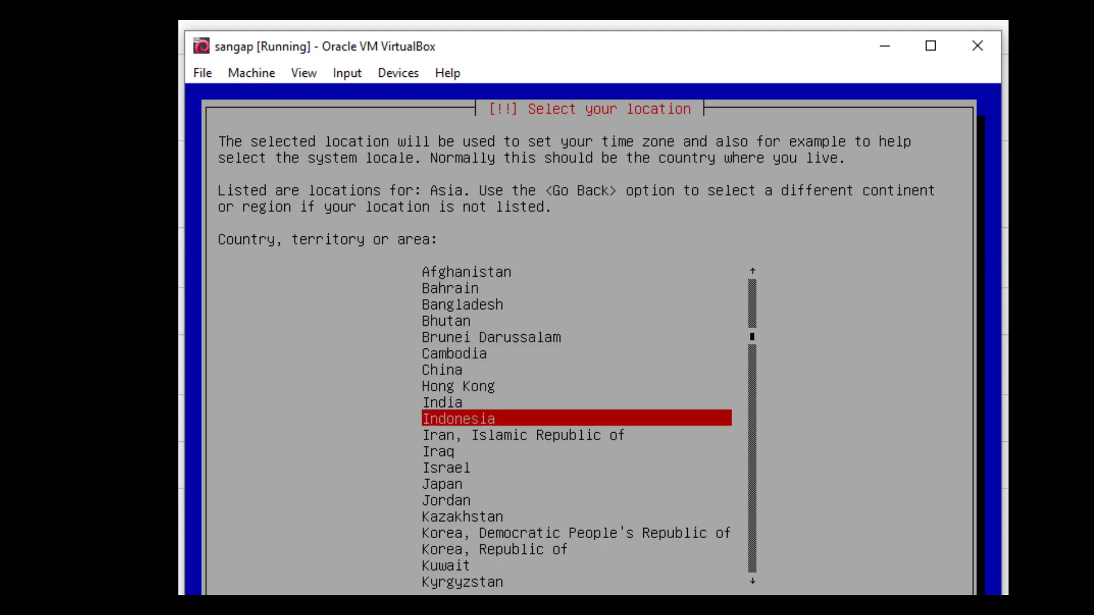
key("Return")
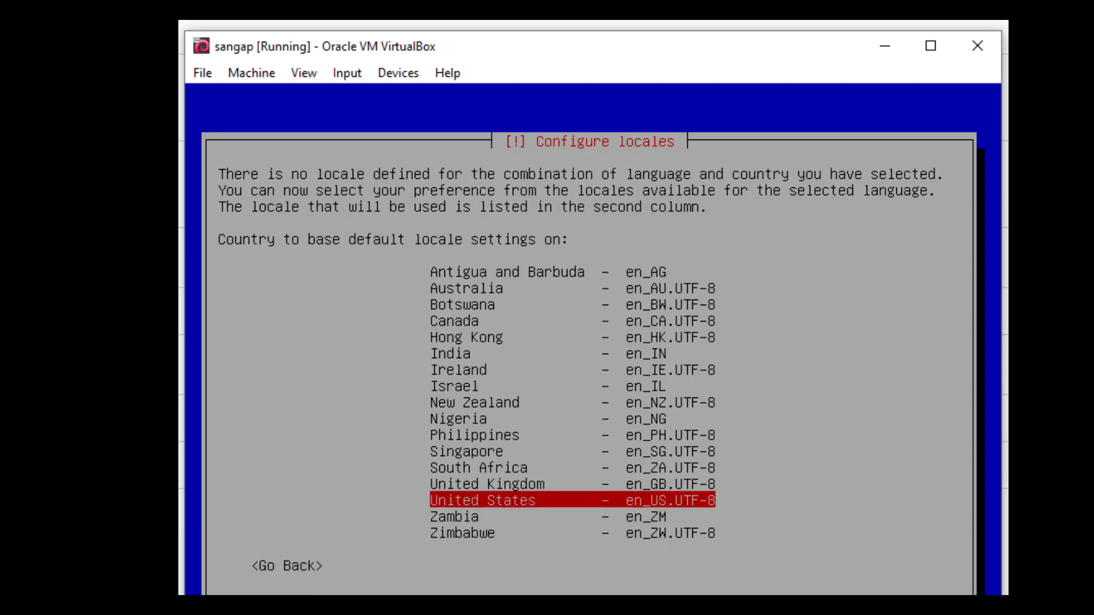
Accept United States (en_US.UTF-8) as the default locale and American English as the keymap.
key("Return")
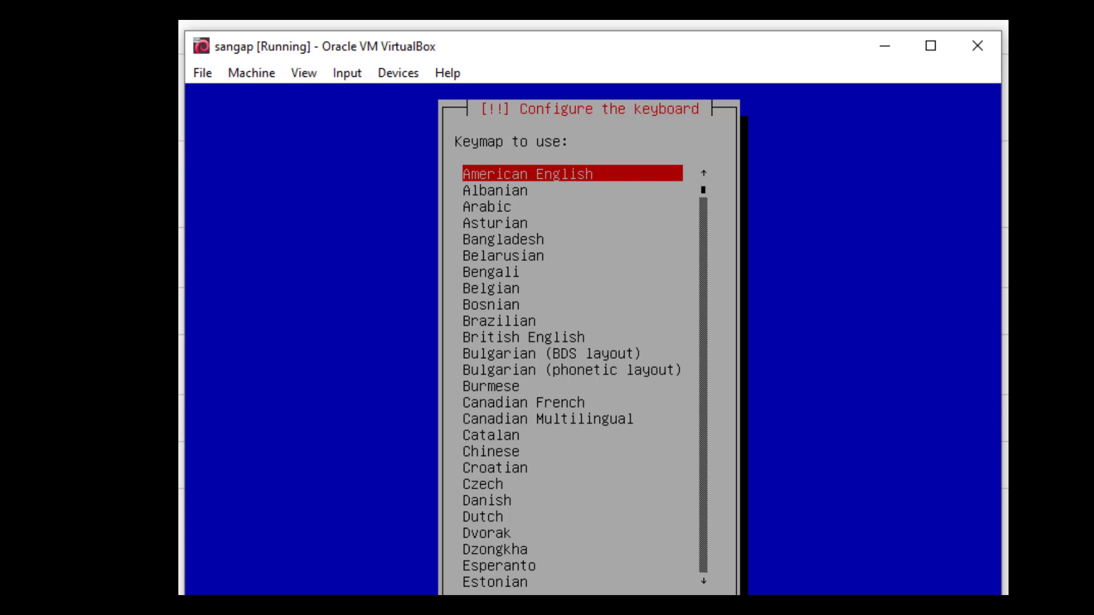
key("Down")
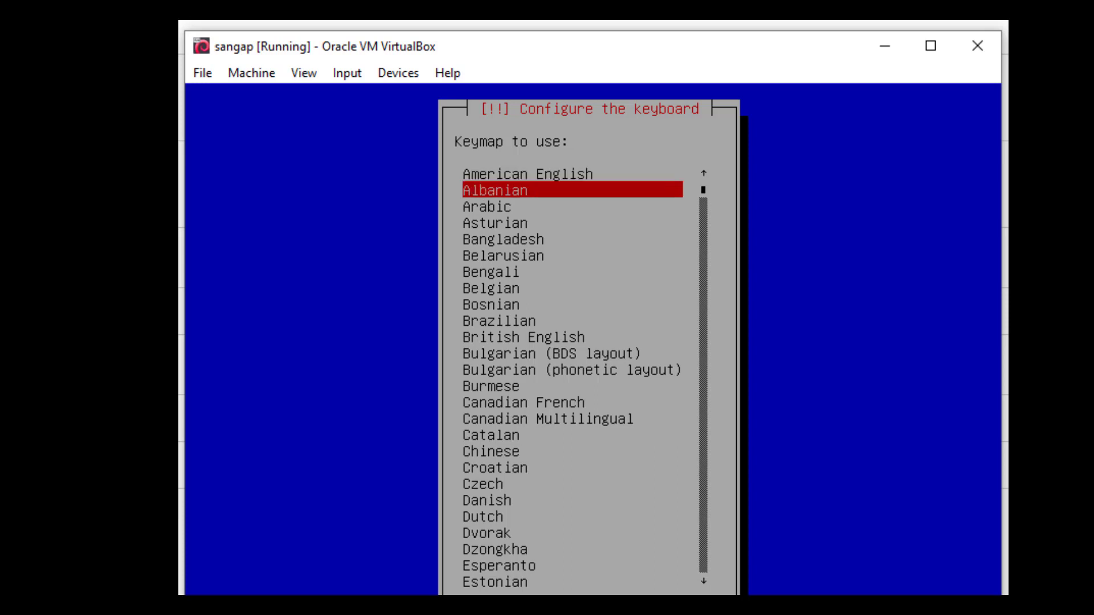
key("Up")
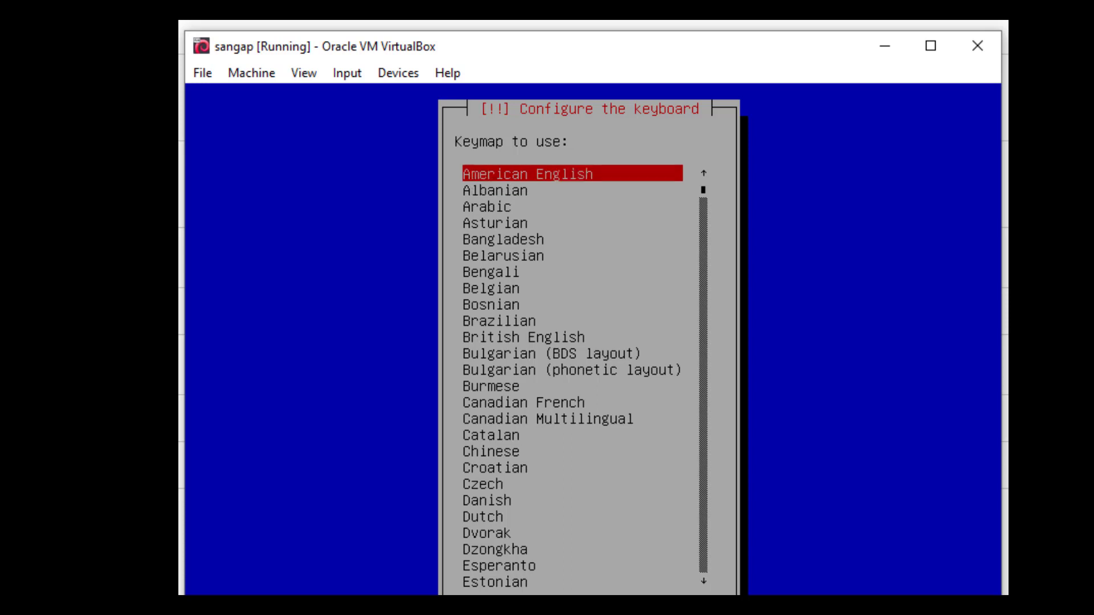
key("Return")
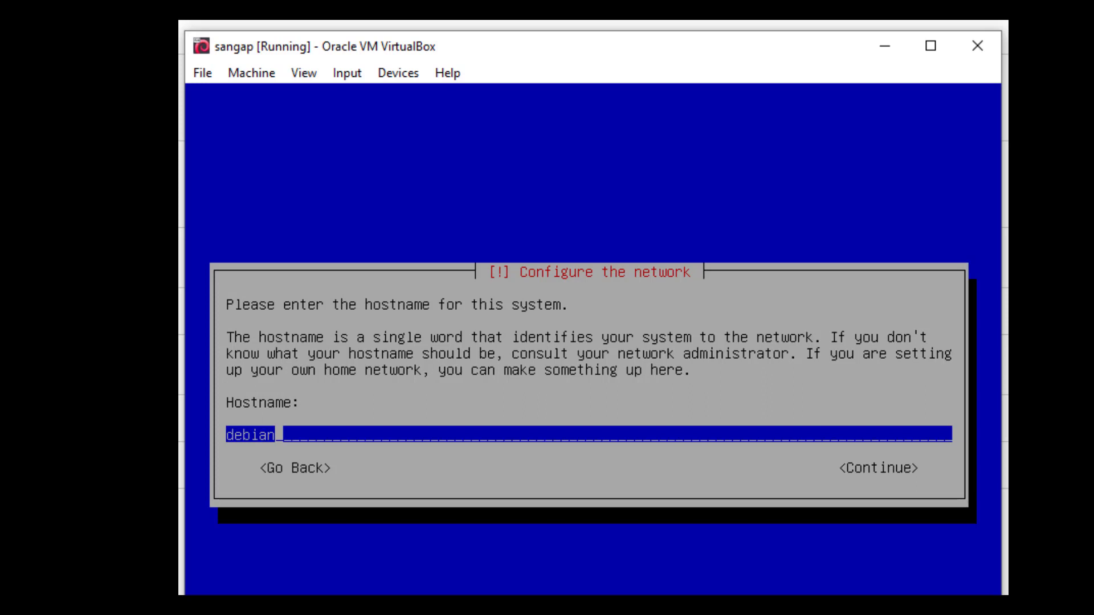
Set the system's hostname to tkj2 and its domain name to sekolah.sch.id.
key("BackSpace")
key("BackSpace")
key("BackSpace")
key("BackSpace")
key("BackSpace")
key("BackSpace")
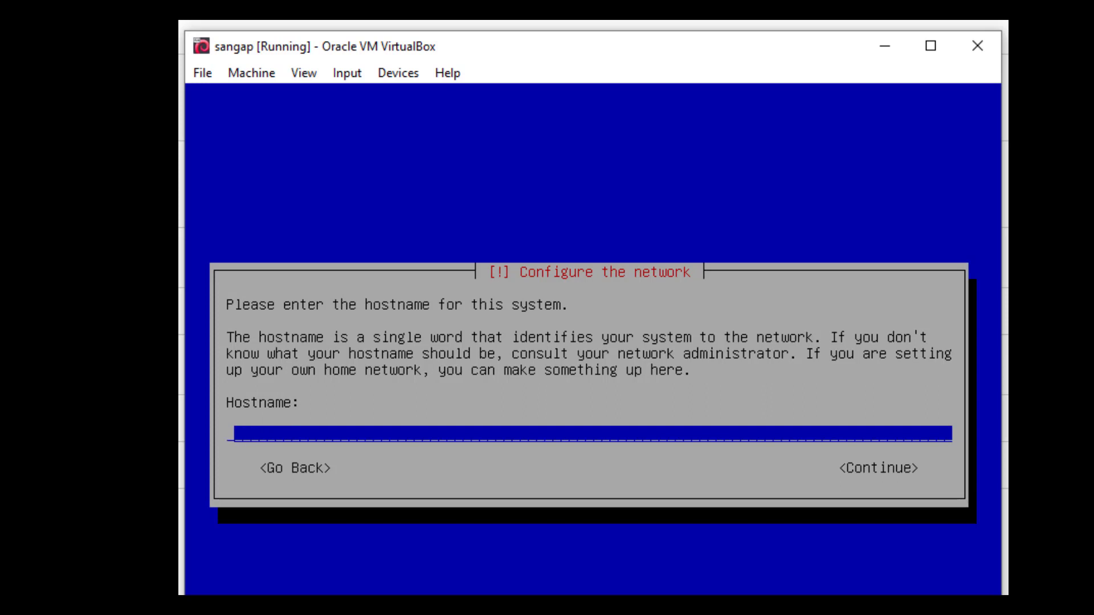
type("tkj2")
key("Return")
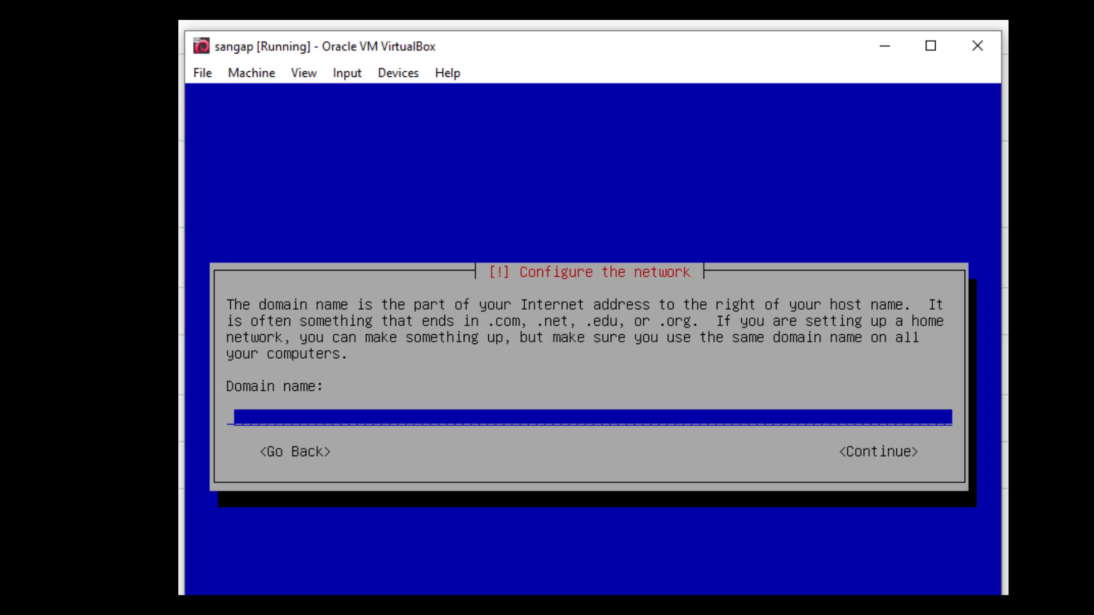
type("sekolah.sch.id")
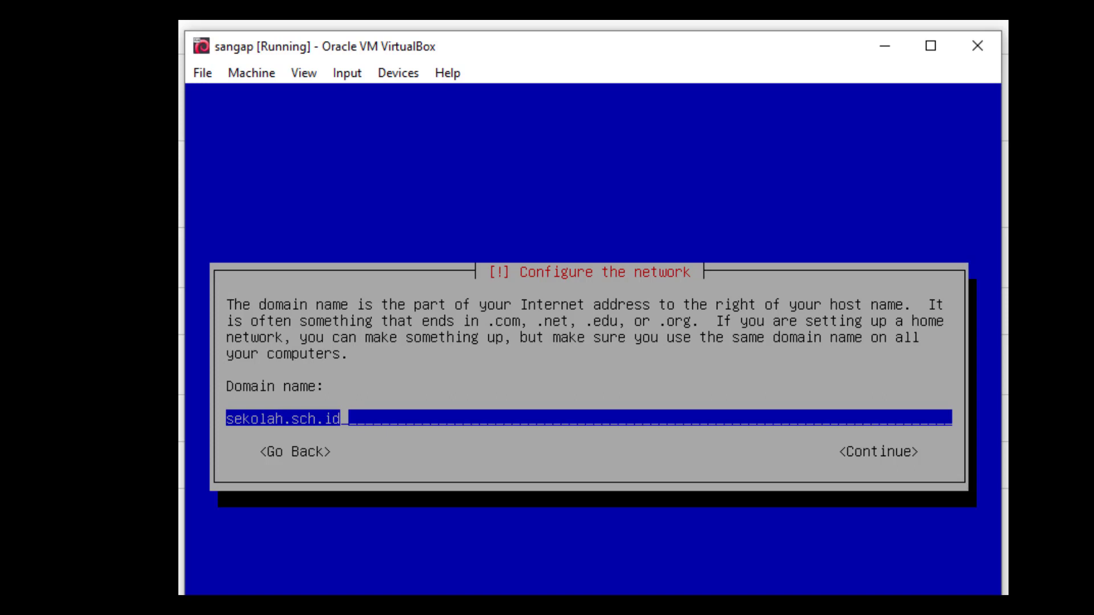
key("Return")
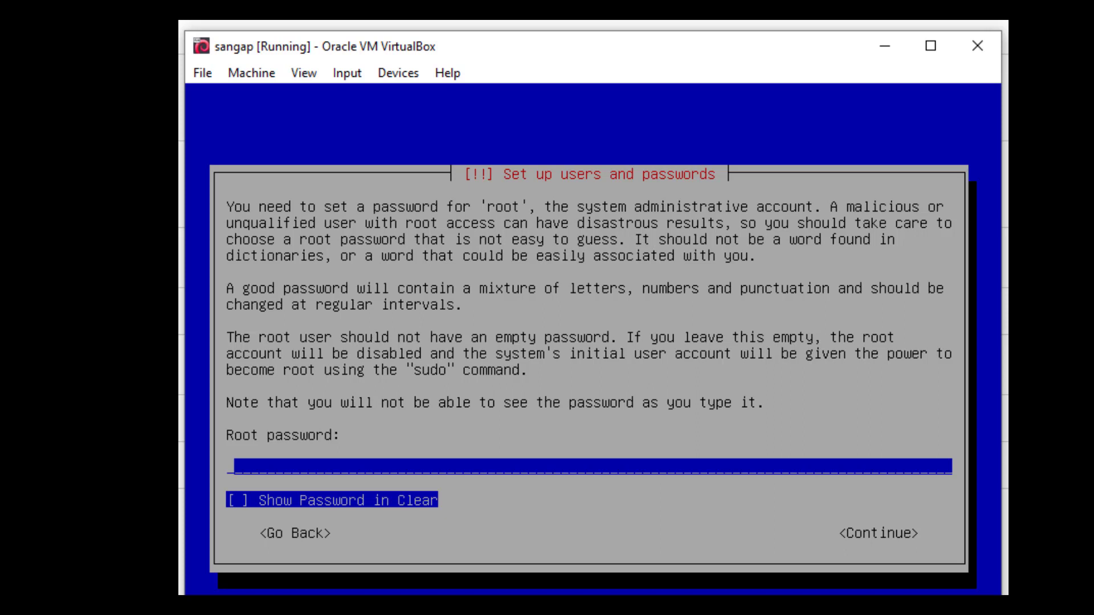
Enter the root password and re-enter it for verification.
type("***")
key("Return")
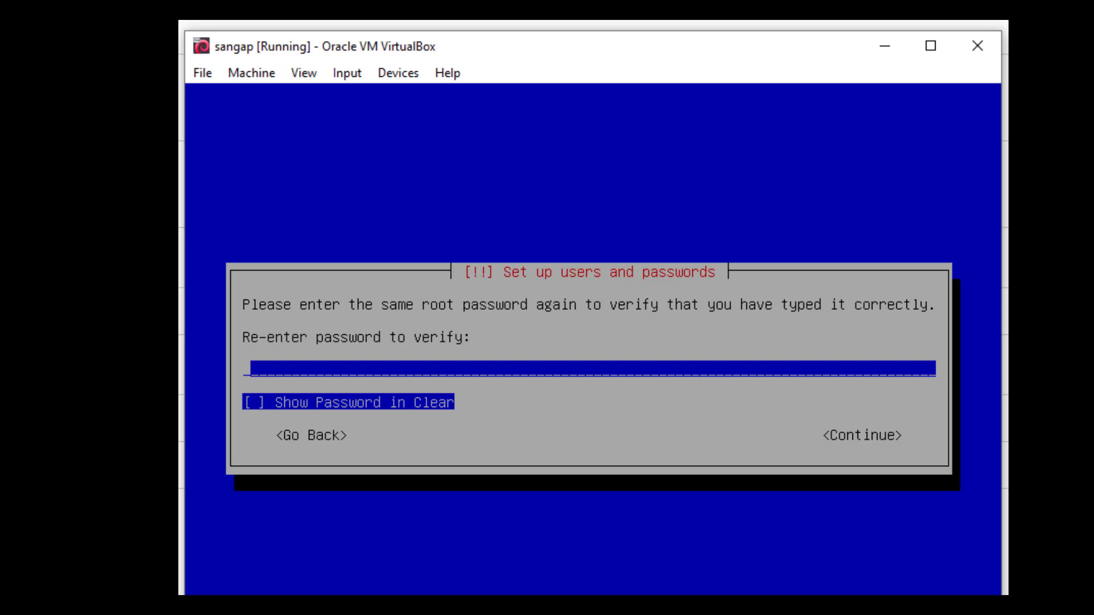
type("***")
key("Return")
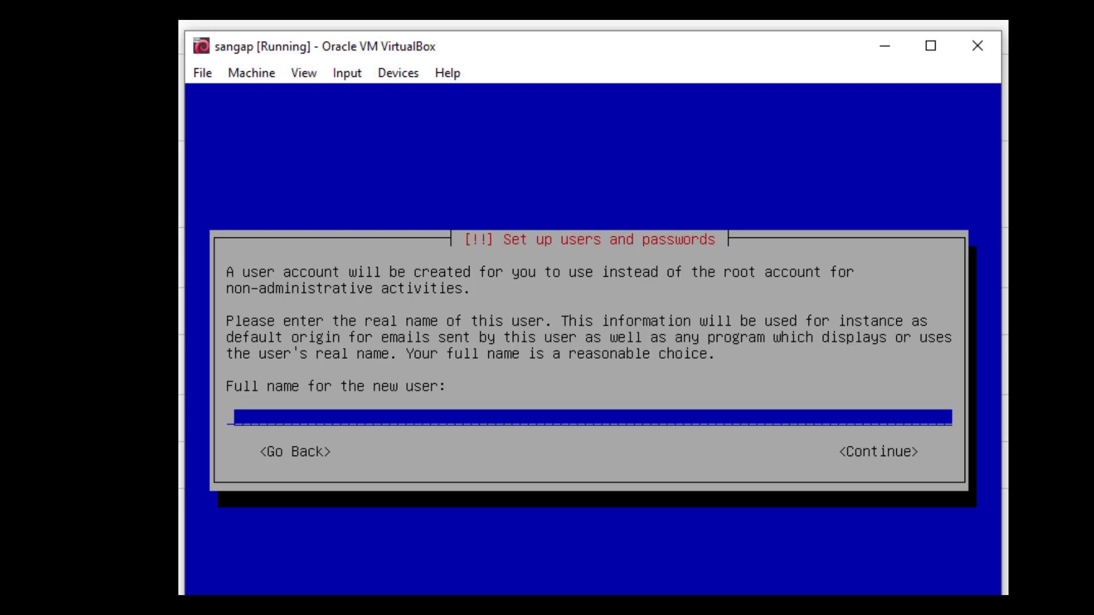
Enter the new user's full name and accept the suggested username for the account.
type("y")
type("e")
key("BackSpace")
key("BackSpace")
type("sellu puja")
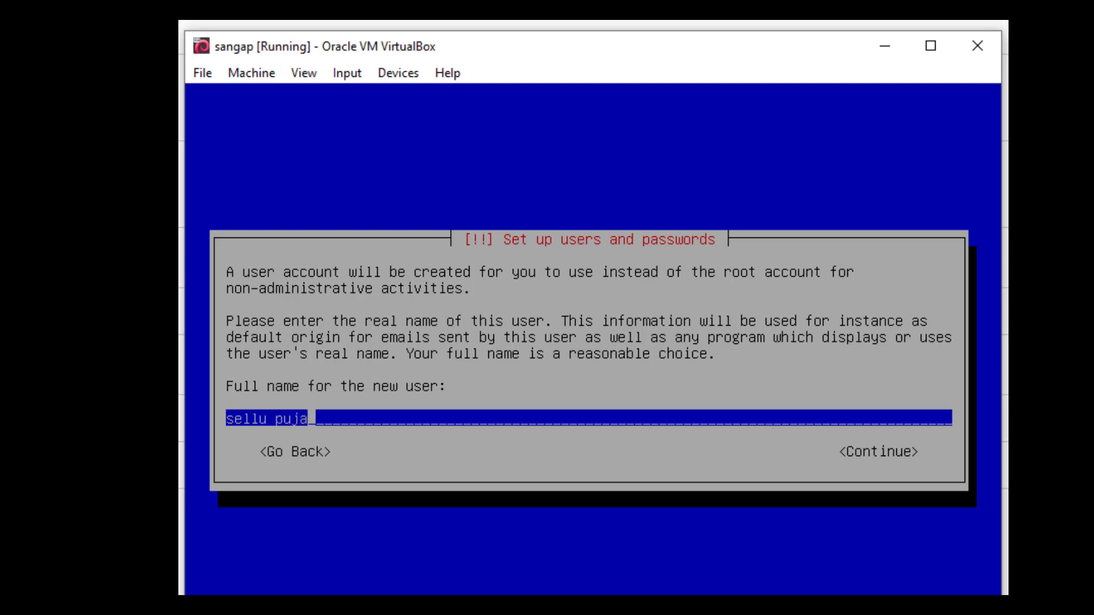
key("Return")
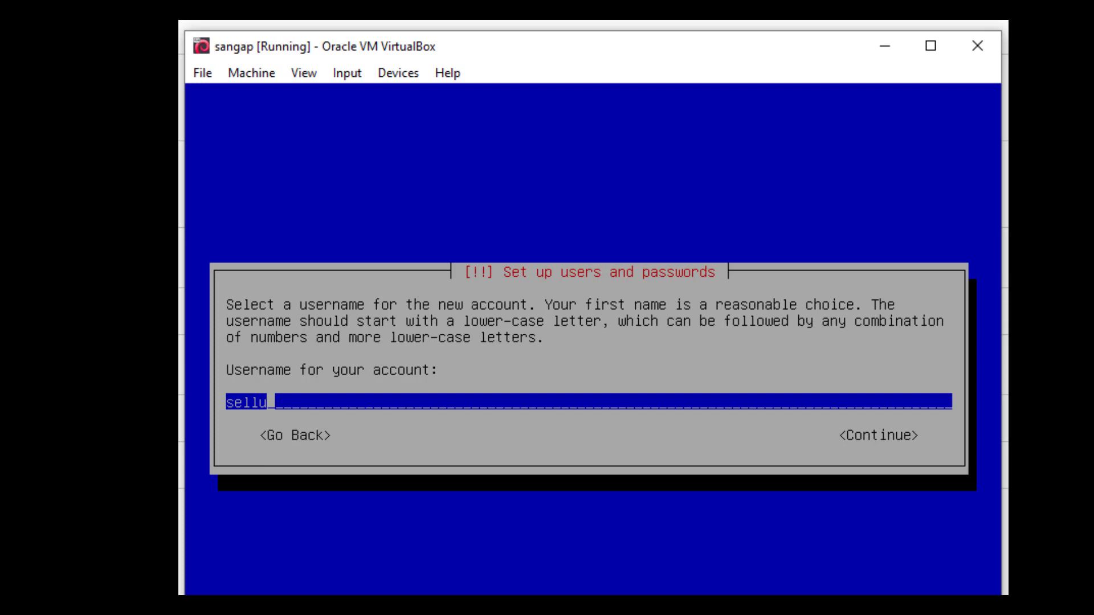
key("Return")
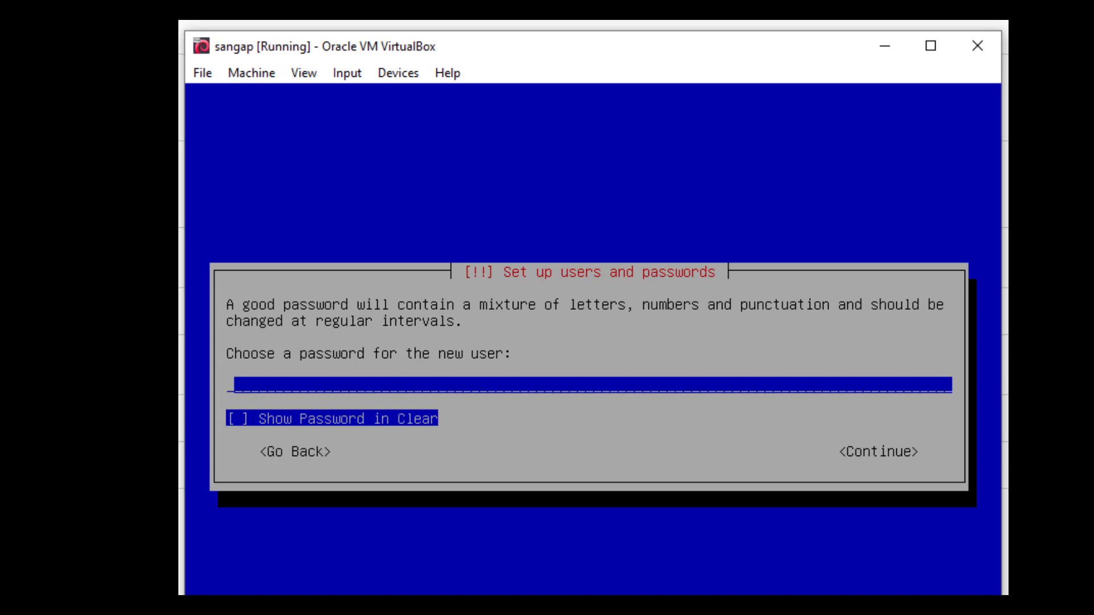
Enter the new user's account password and re-enter it for verification.
type("***")
key("Return")
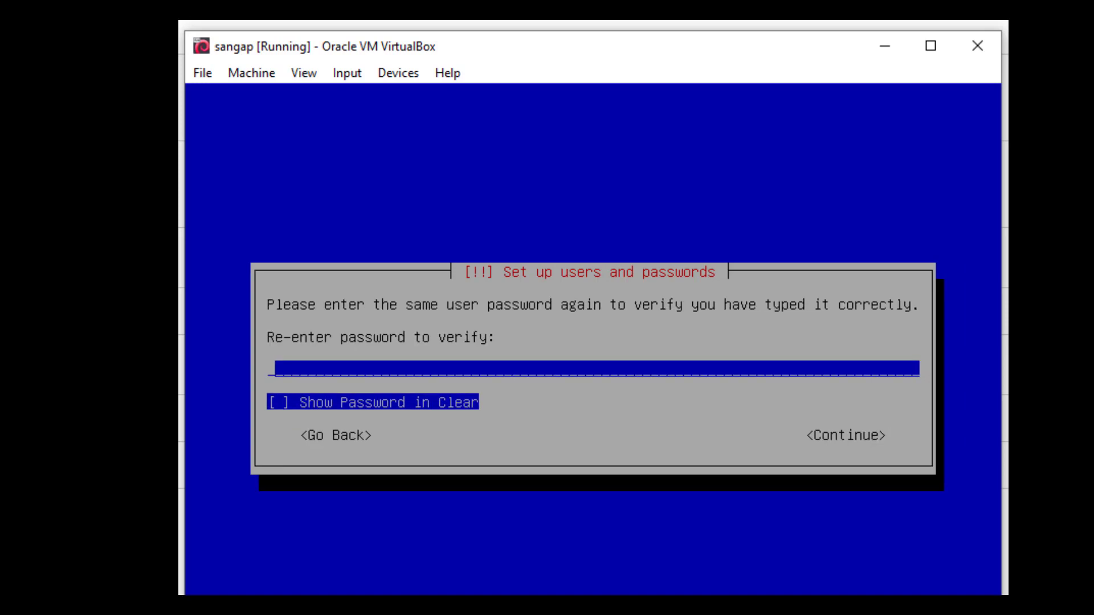
type("***")
key("Return")
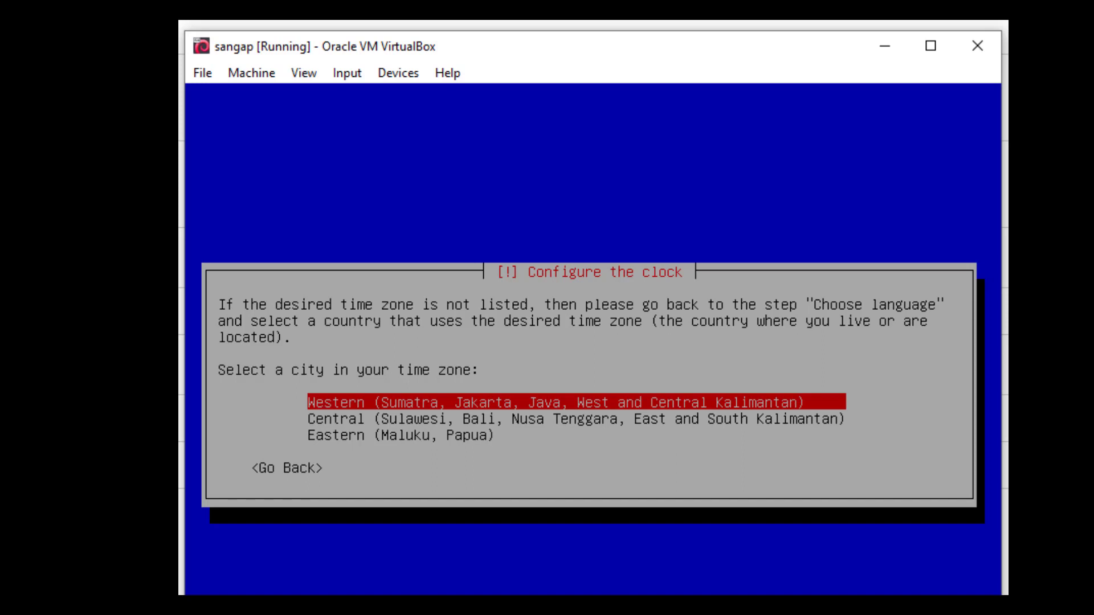
Set the time zone to Western (Sumatra, Jakarta, Java, West and Central Kalimantan).
key("Down")
key("Up")
key("Return")
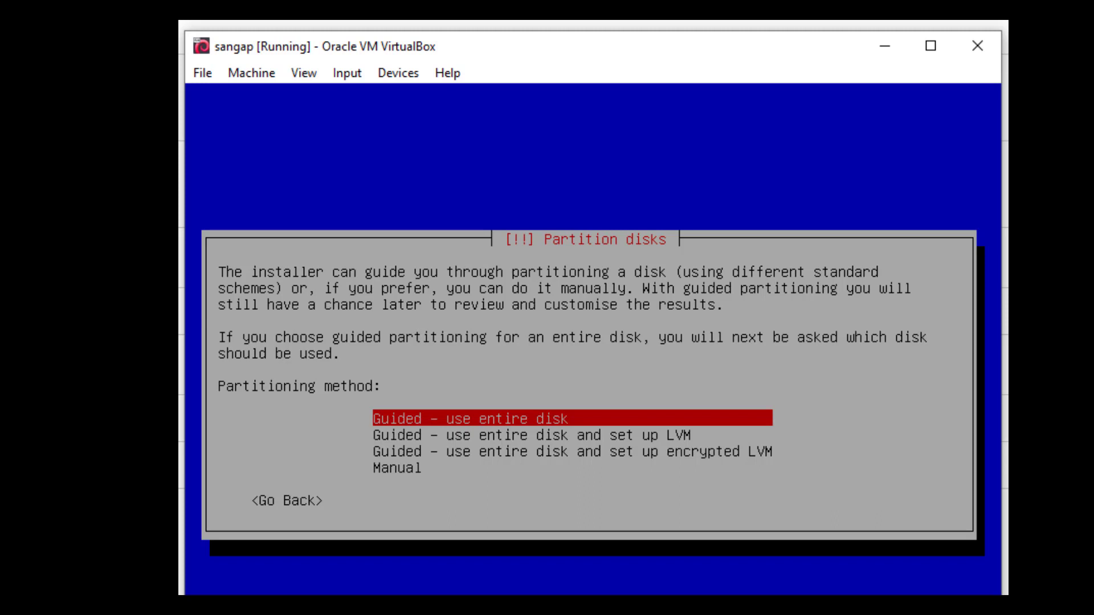
Set up guided partitioning of the entire SCSI1 (0,0,0) (sda) disk with all files in one partition.
key("Down")
key("Up")
key("Return")
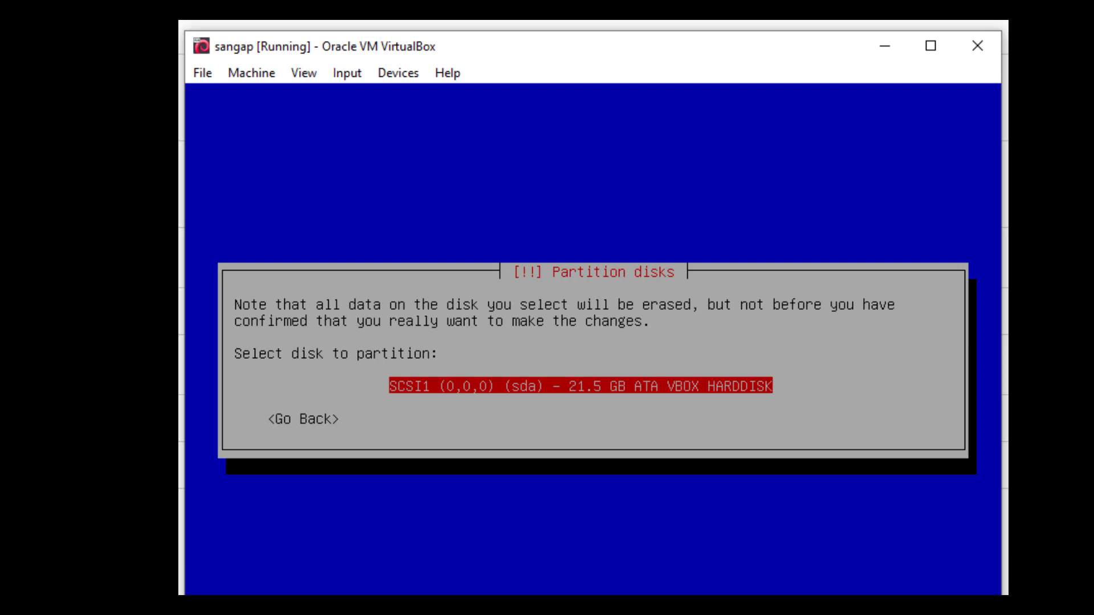
key("Return")
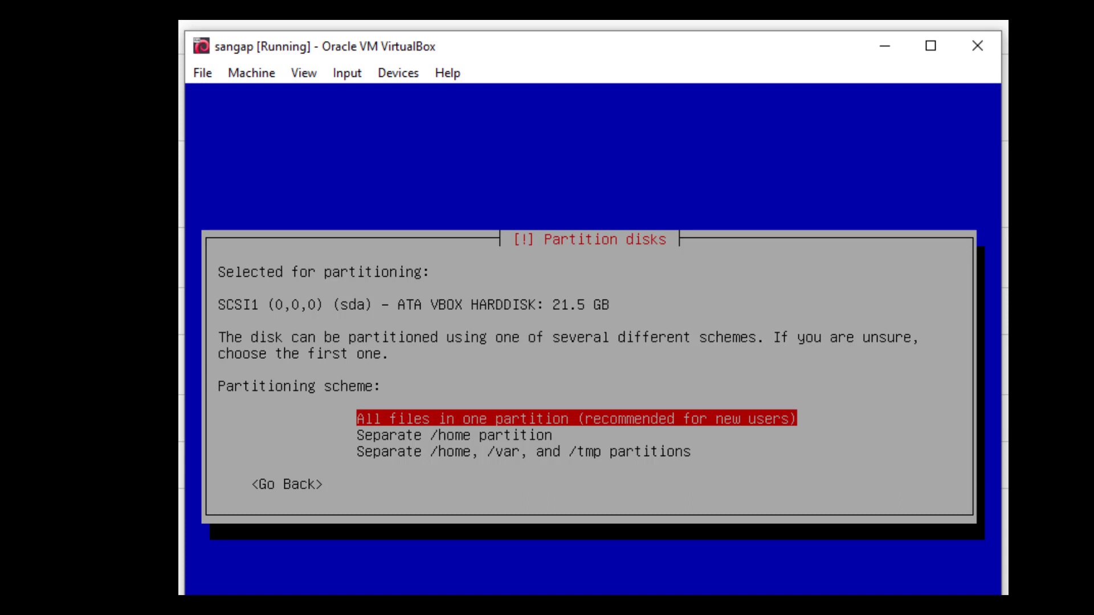
key("Return")
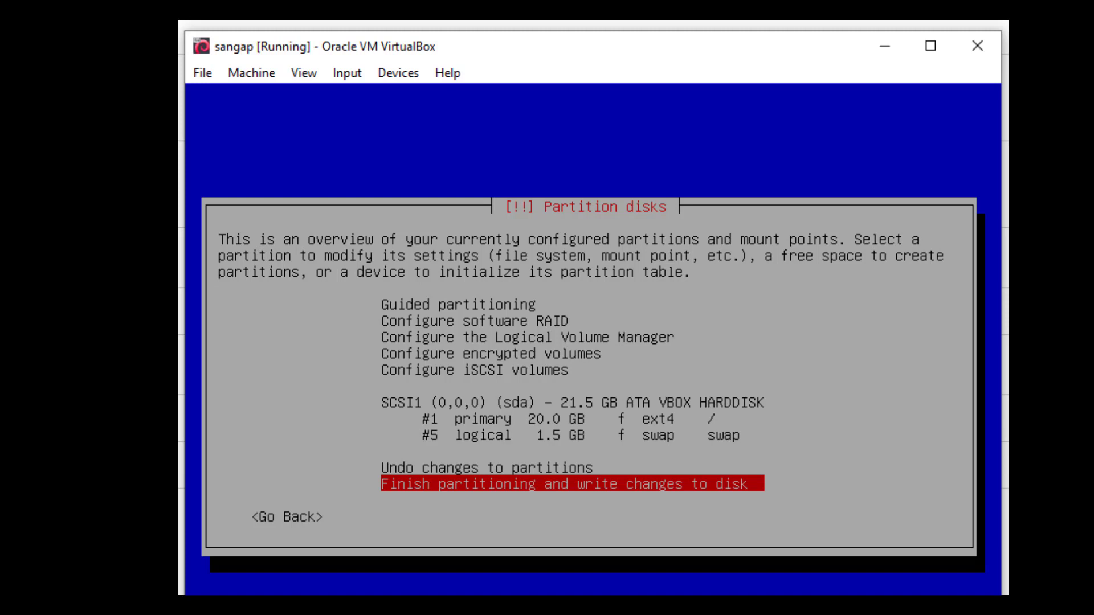
Finish partitioning and approve writing the changes to disk.
key("Return")
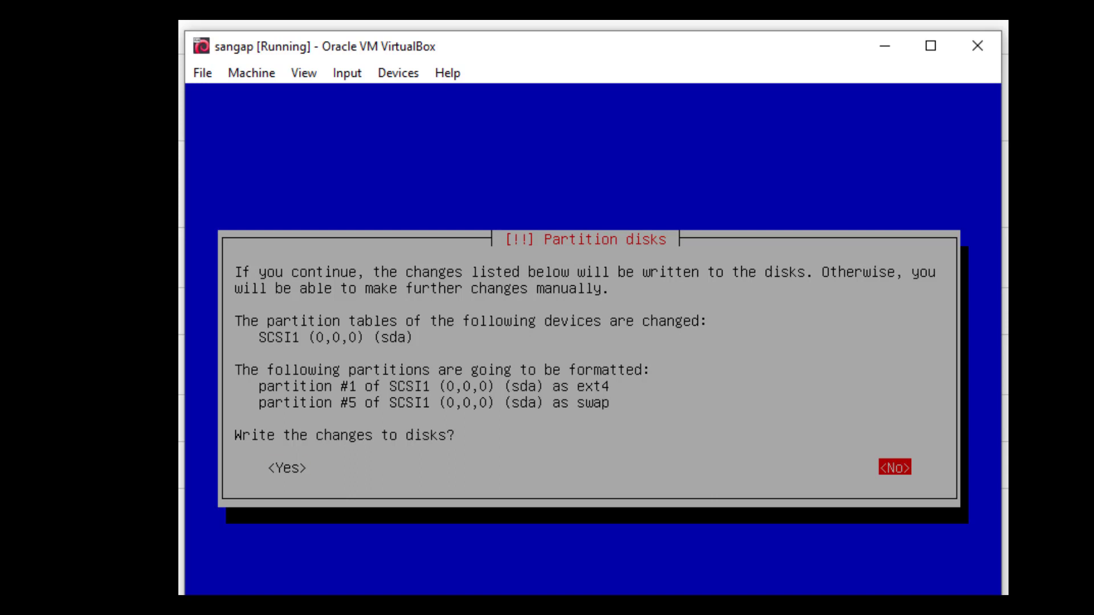
key("Tab")
key("Return")
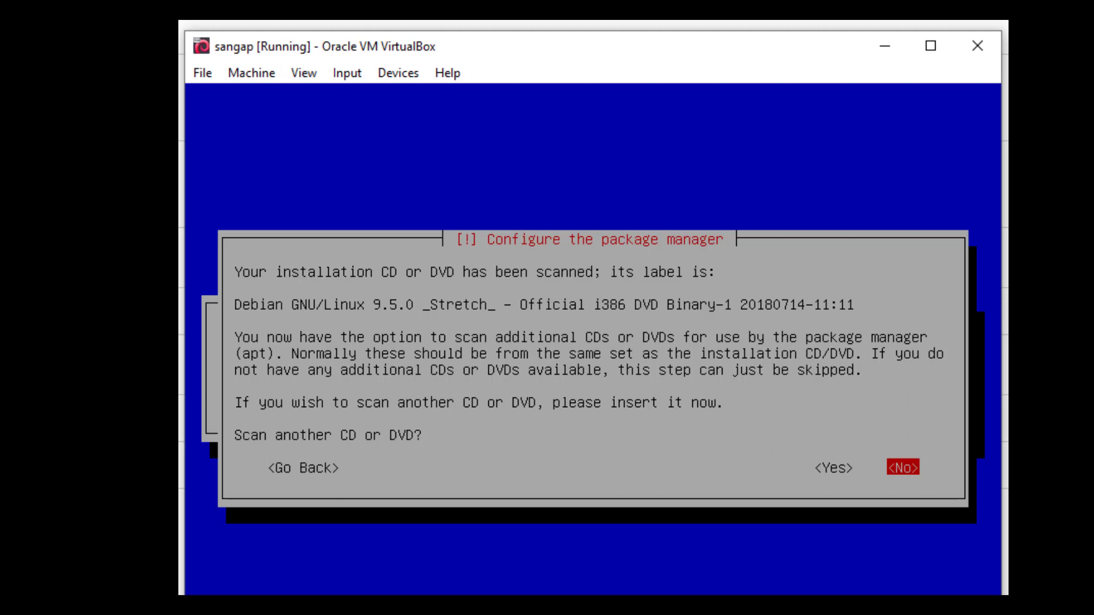
Choose to scan another CD or DVD for the package manager.
key("Left")
key("Return")
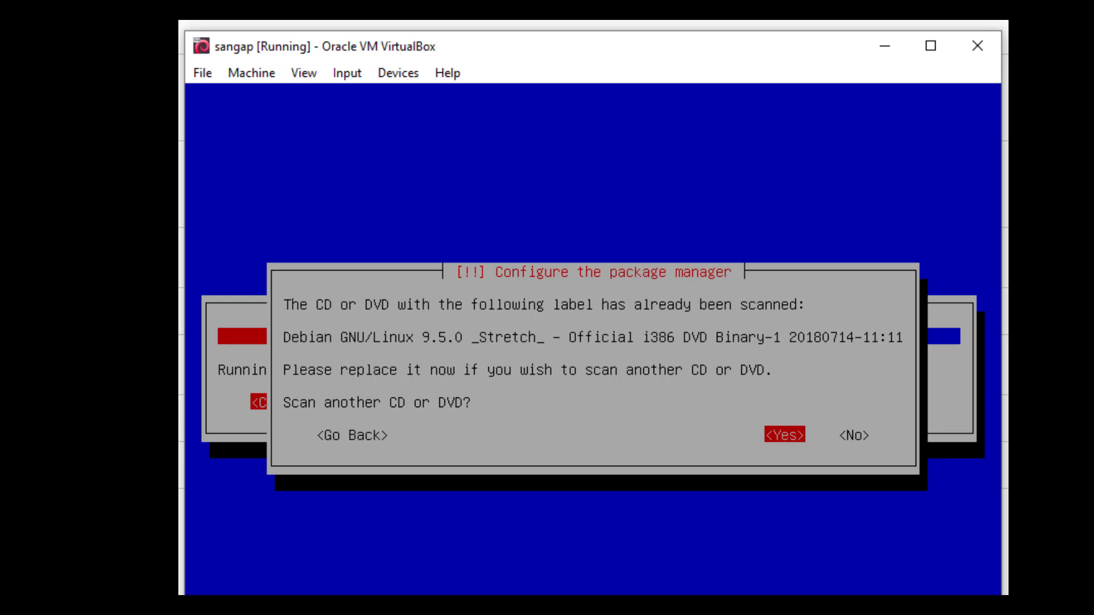
key("Right")
key("Left")
Load the debian-9.5.0-i386-DVD-2 image into the virtual optical drive with a forced unmount and scan it for the package manager.
left_click(387, 72)
mouse_move(456, 98)
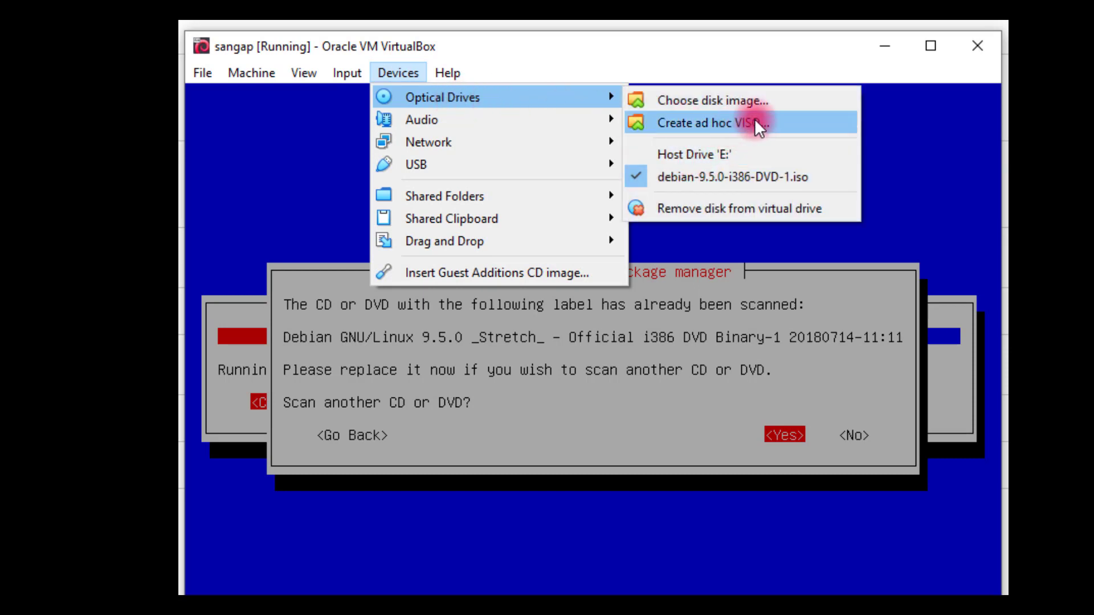
left_click(753, 101)
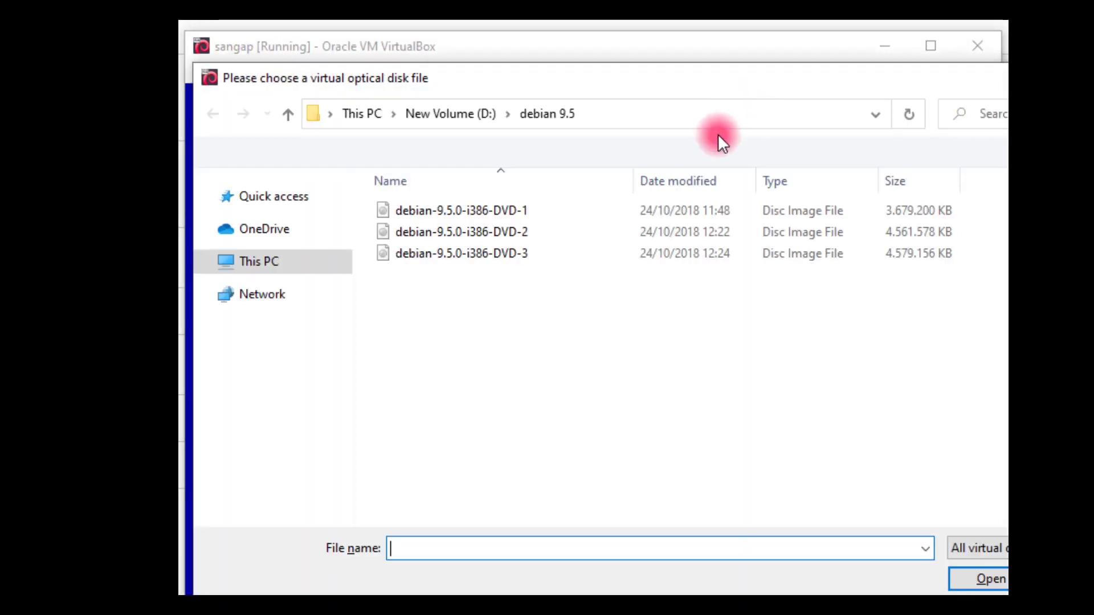
left_click(525, 231)
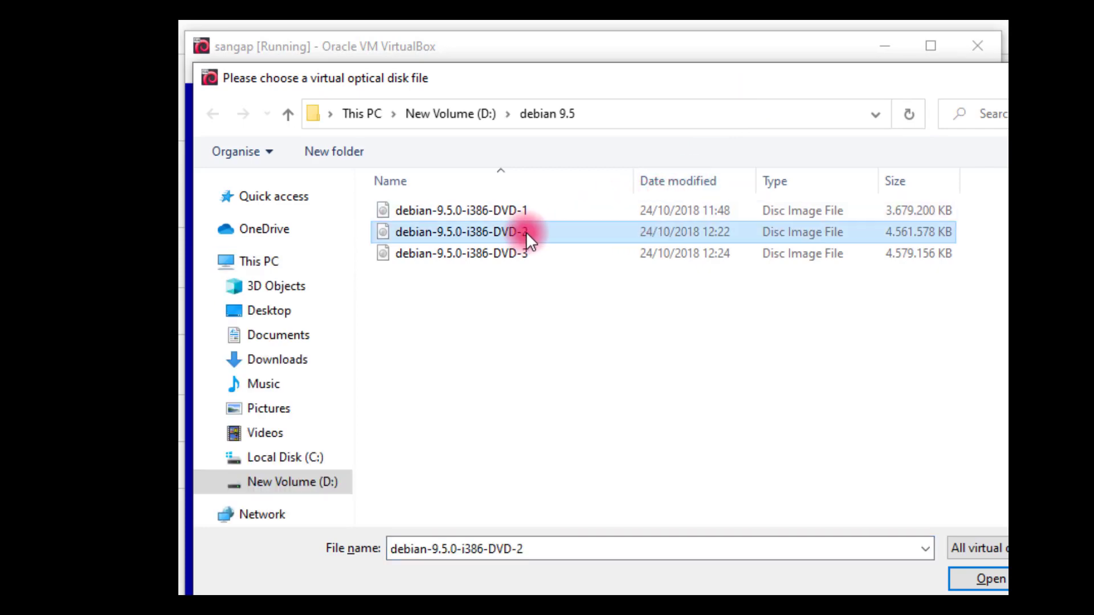
left_click(985, 579)
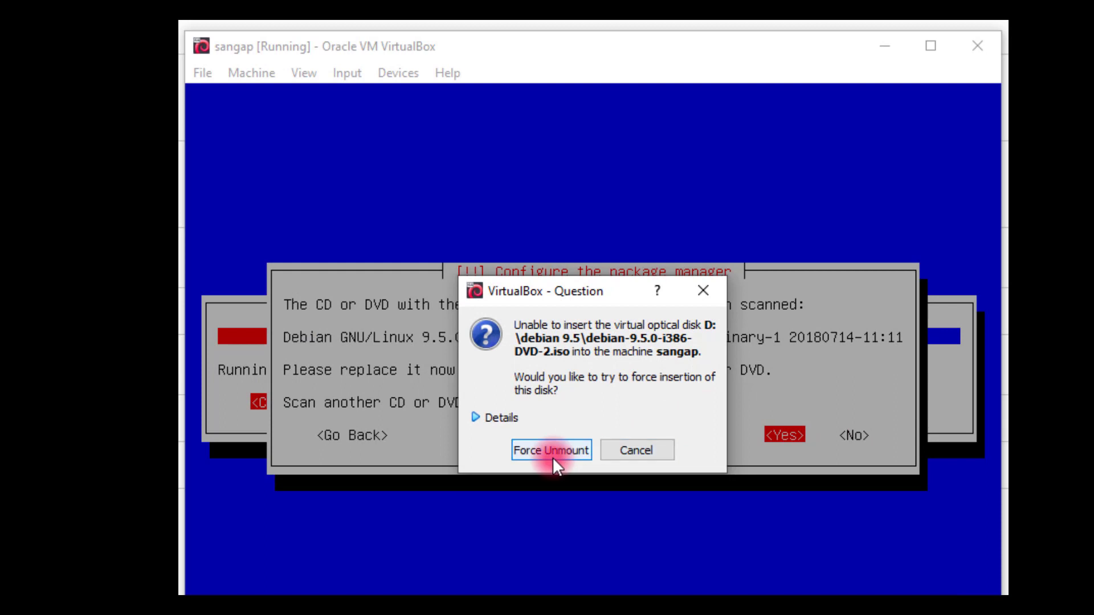
left_click(567, 451)
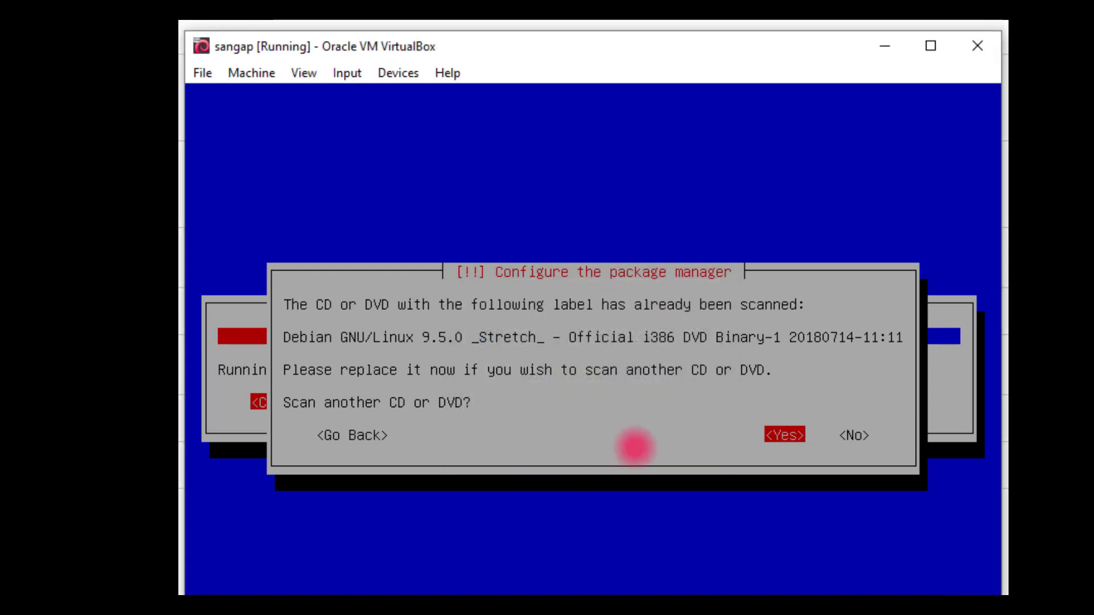
key("Return")
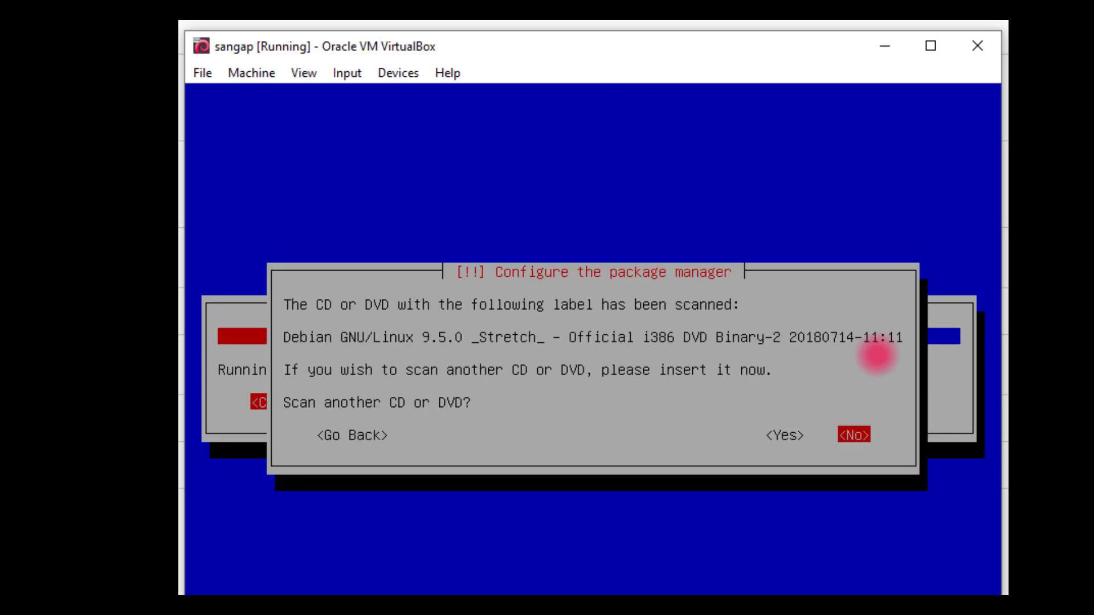
Replace the optical disc with the debian-9.5.0-i386-DVD-3 image, forcing the unmount, and scan it for the package manager.
left_click(399, 74)
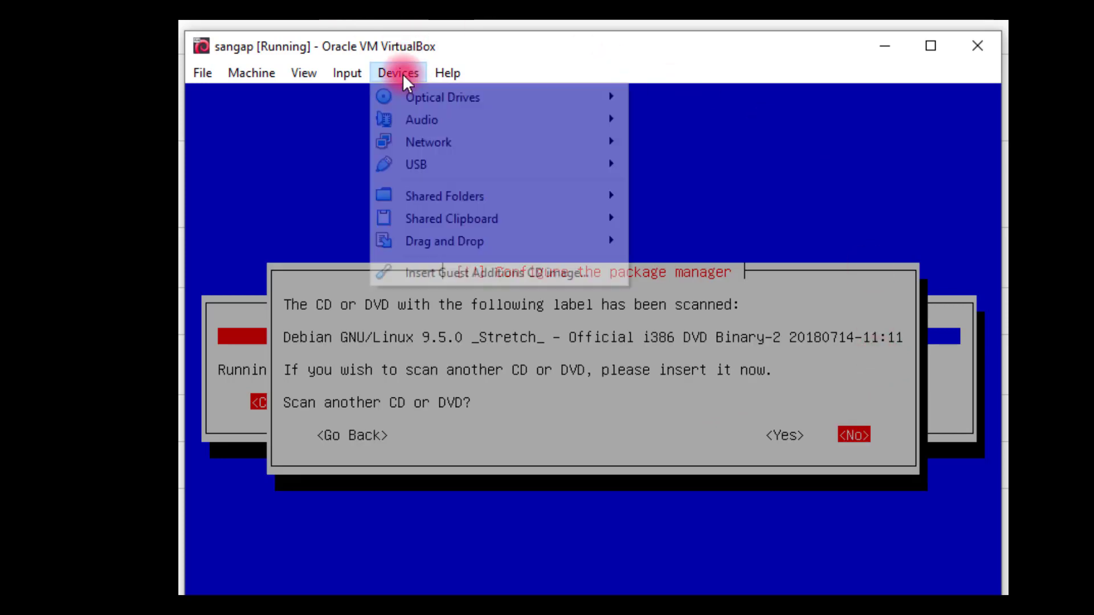
mouse_move(477, 98)
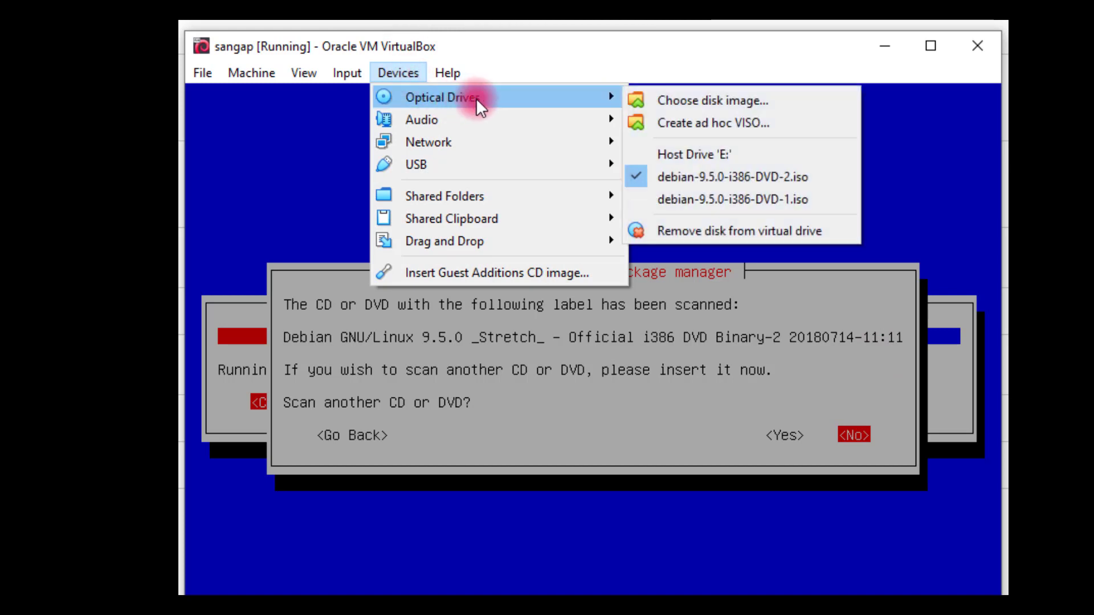
left_click(751, 104)
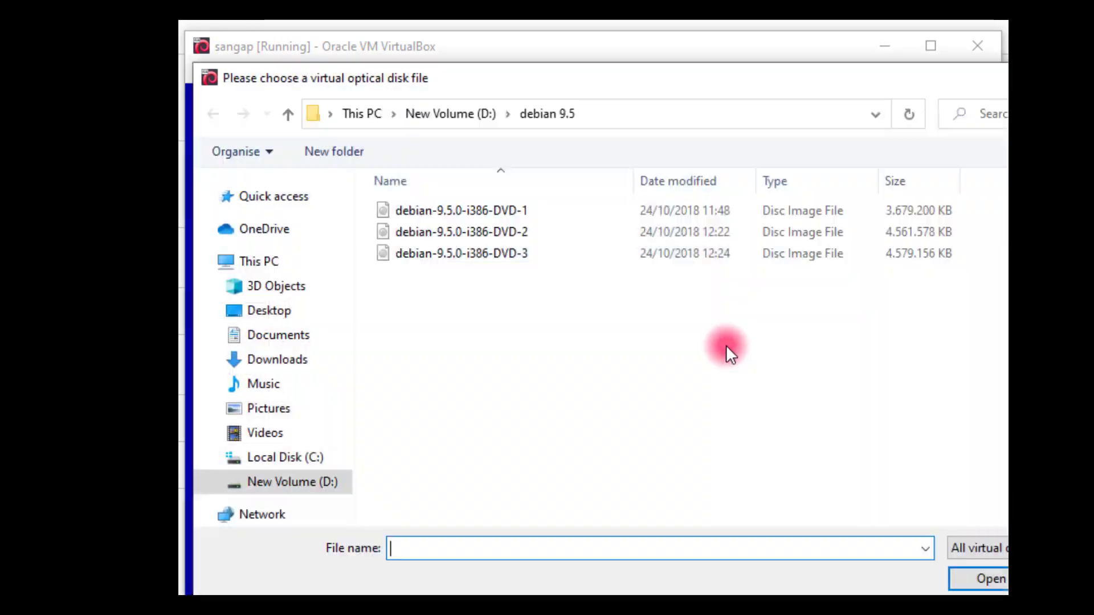
left_click(527, 246)
left_click(977, 573)
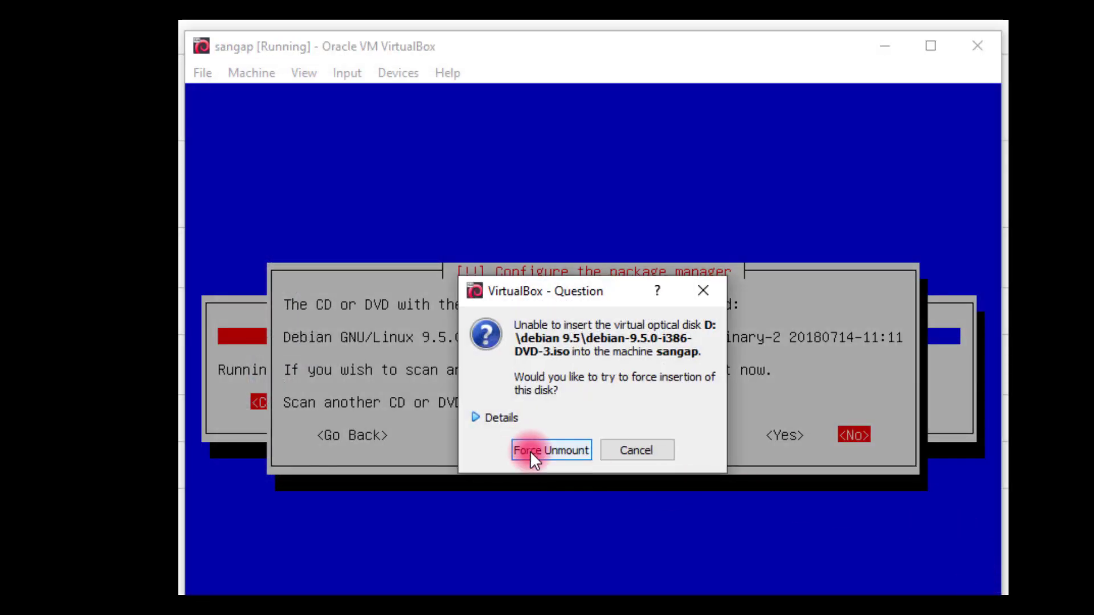
left_click(530, 451)
key("Left")
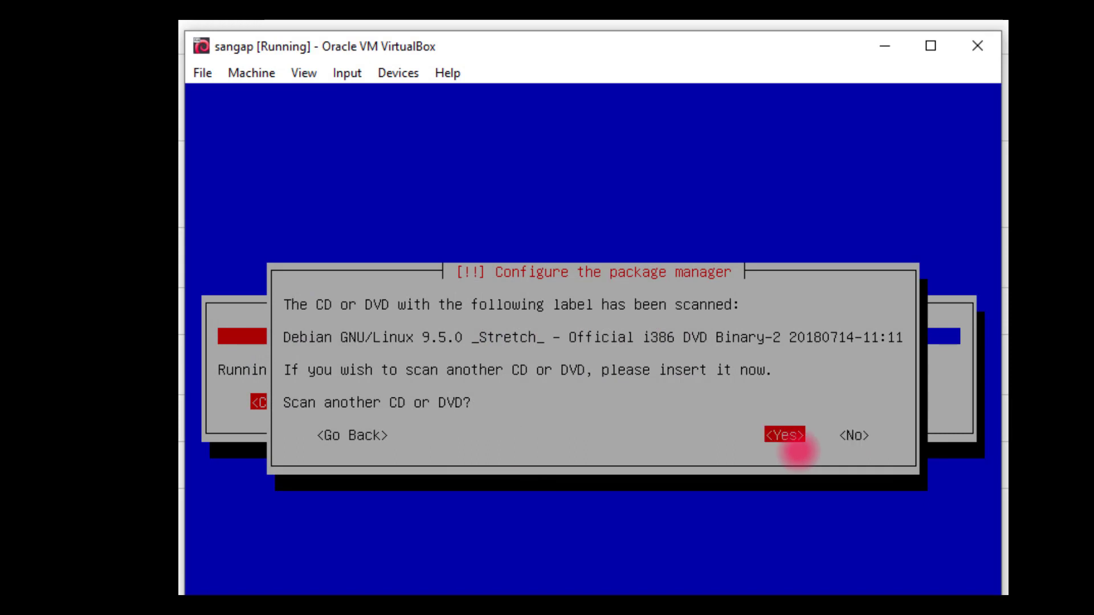
key("Return")
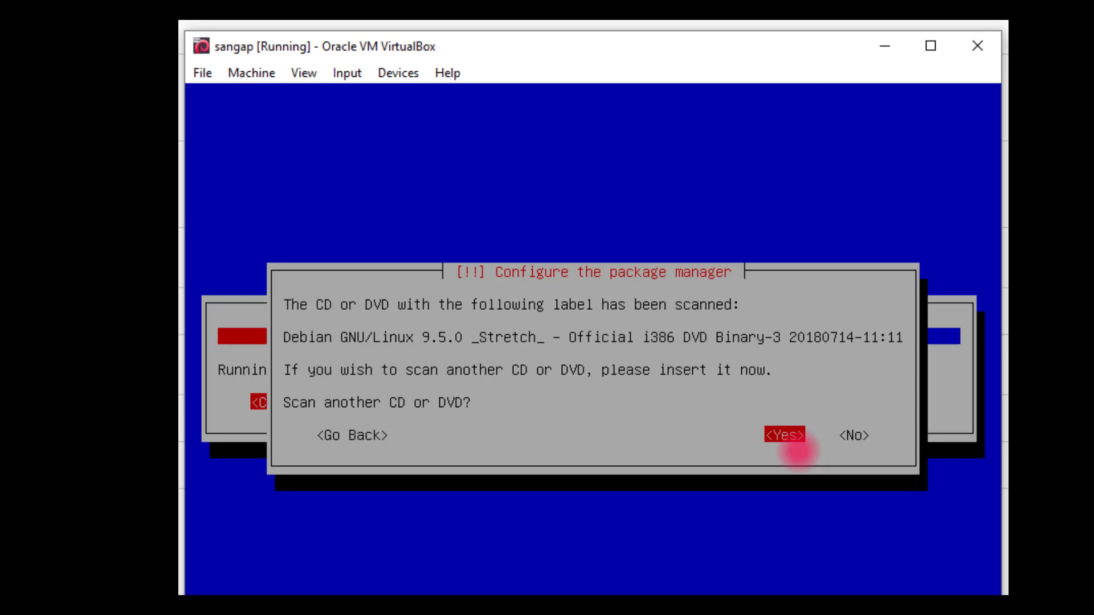
Put the debian-9.5.0-i386-DVD-1 image back into the virtual optical drive, forcing the unmount of the current disc.
key("Right")
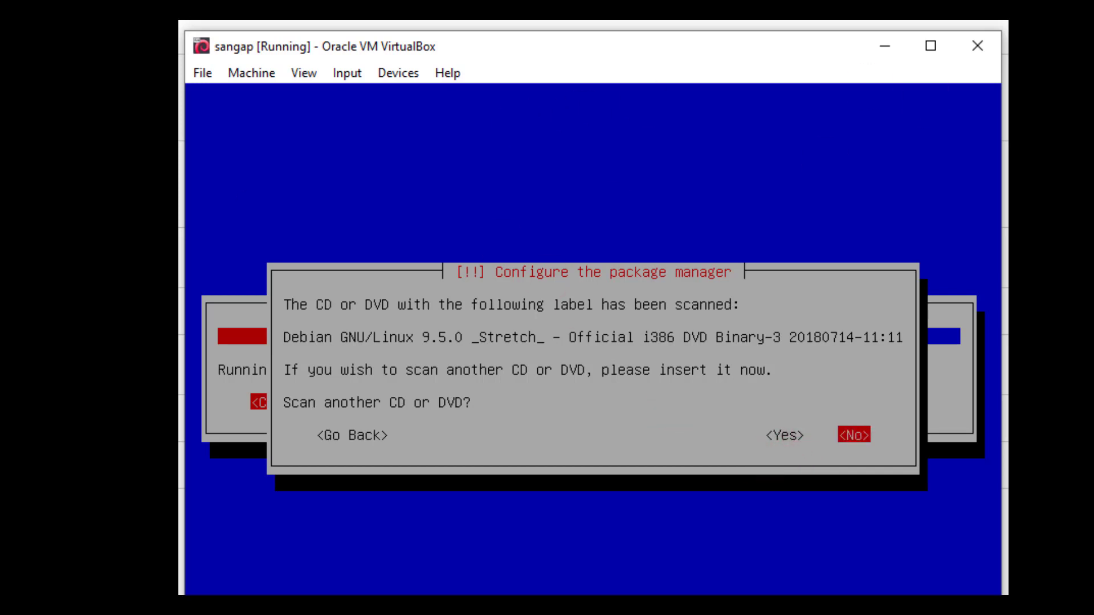
left_click(412, 68)
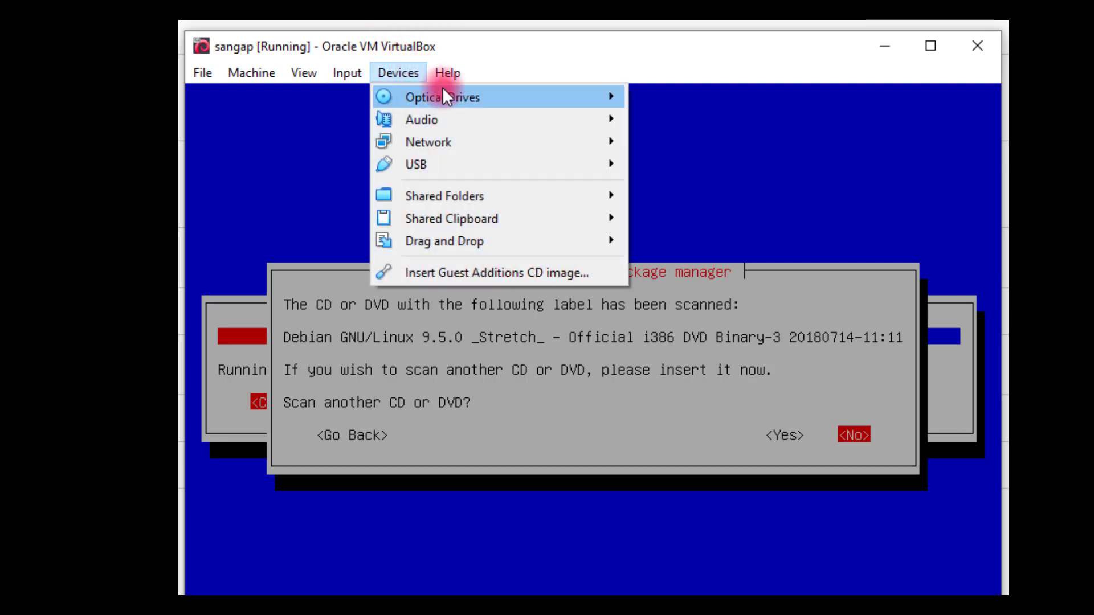
mouse_move(512, 103)
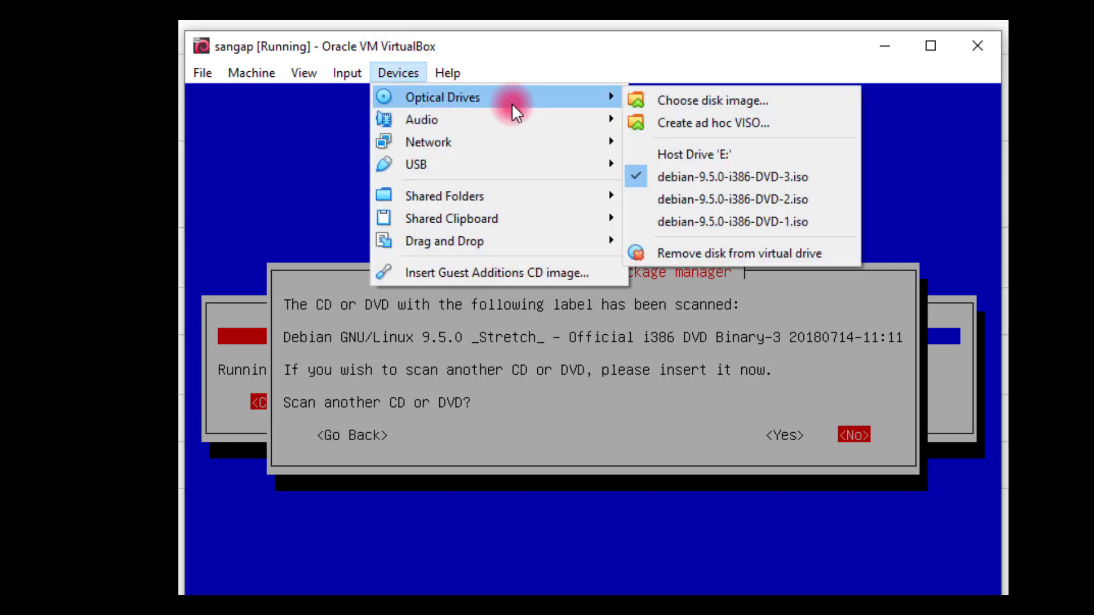
left_click(715, 223)
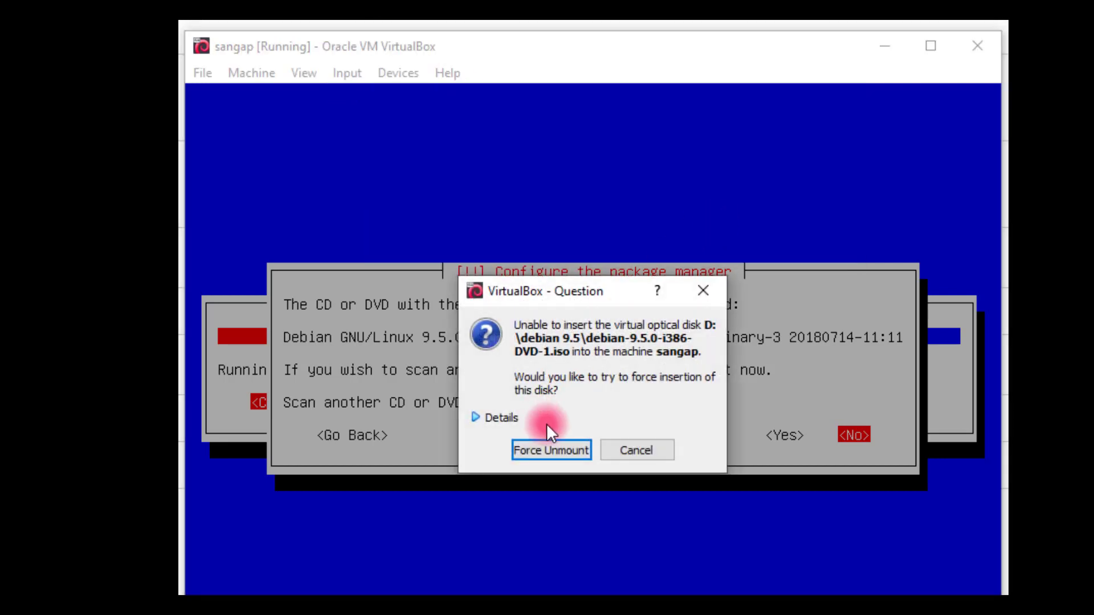
left_click(556, 451)
Decline scanning another CD or DVD and decline participation in the package usage survey.
key("Left")
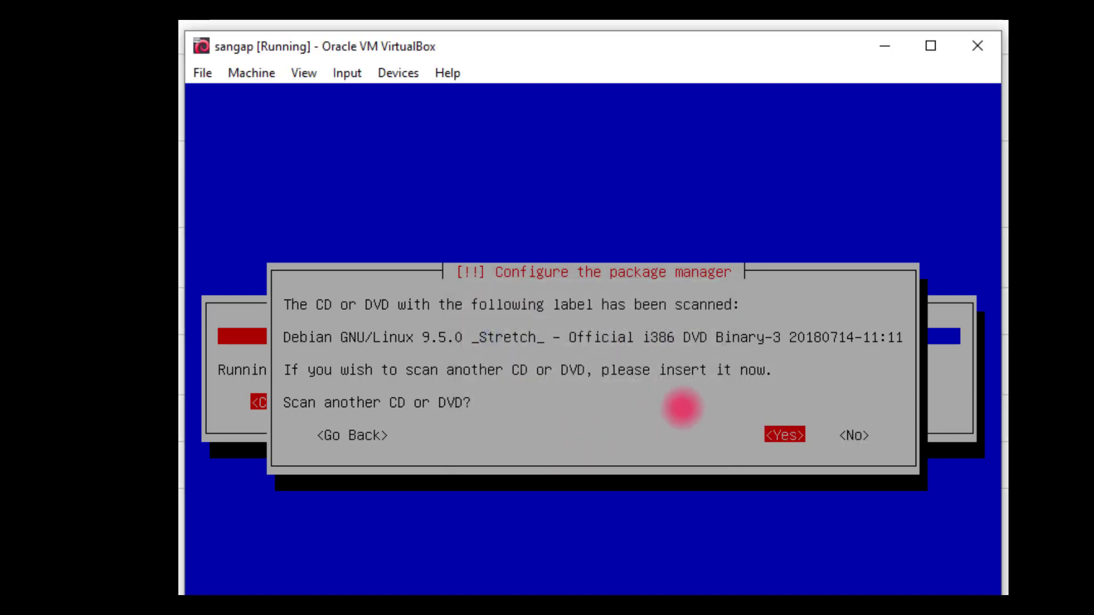
key("Right")
key("Return")
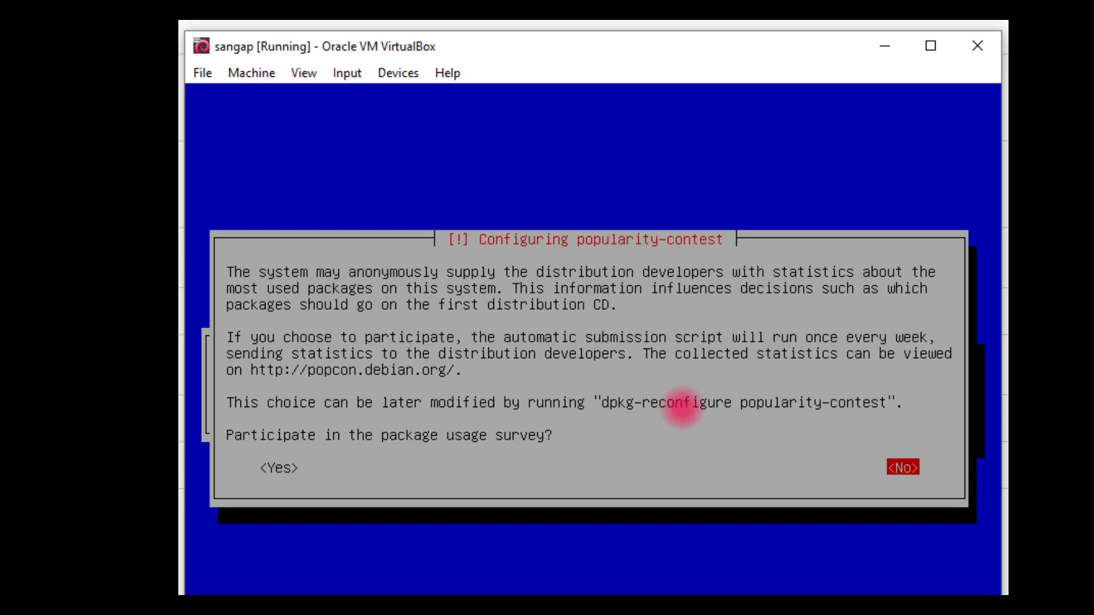
key("Return")
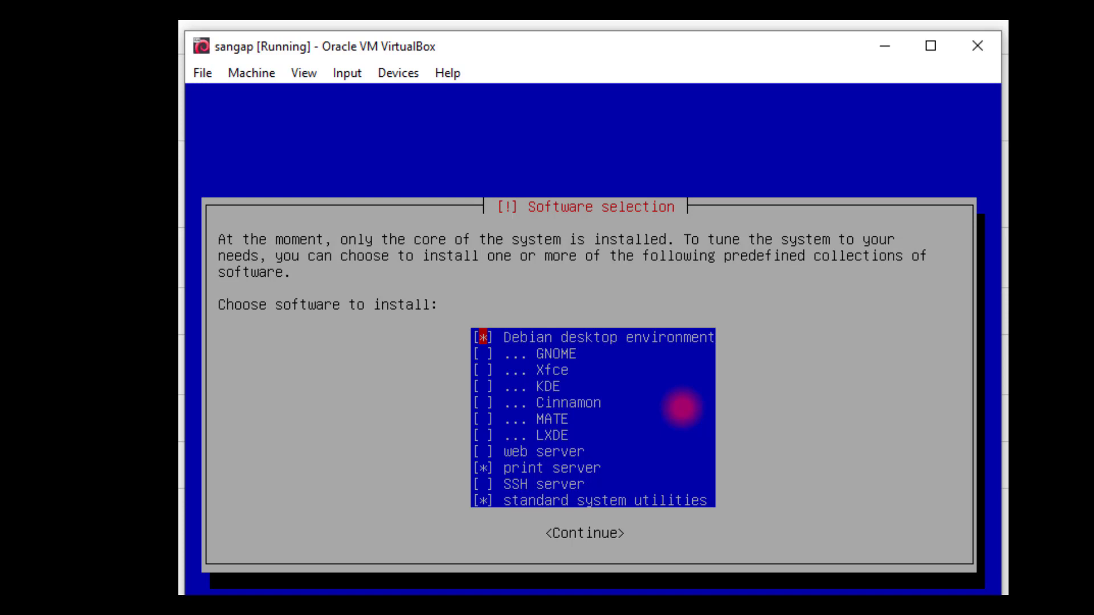
Add the web server and SSH server to the preselected software collections to install.
key("Down")
key("Down")
key("Down")
key("Down")
key("Down")
key("Down")
key("Down")
key("space")
key("Down")
key("Down")
key("space")
key("Up")
key("Up")
key("Up")
key("Down")
key("Up")
key("Up")
key("Up")
key("Up")
key("Down")
key("Down")
key("Down")
key("Down")
key("Up")
key("Up")
key("Up")
key("Up")
key("Up")
key("Up")
key("Down")
key("space")
key("space")
key("Down")
key("Down")
key("Down")
key("Down")
key("Down")
key("Down")
key("Down")
key("Down")
key("Up")
key("Up")
key("Up")
key("Up")
key("Up")
key("Up")
key("Up")
key("Up")
key("Up")
key("Up")
key("Down")
key("Down")
key("Down")
key("Down")
key("Down")
key("Down")
key("Down")
key("Down")
key("Up")
key("Down")
key("Down")
Confirm the software selection to install the chosen collections.
key("Tab")
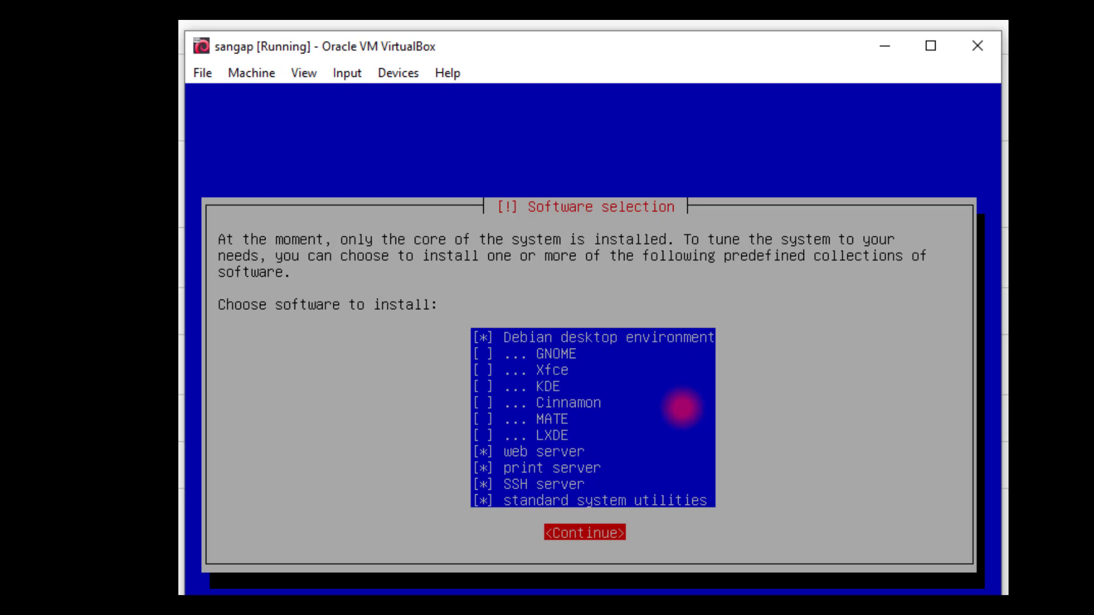
key("Return")
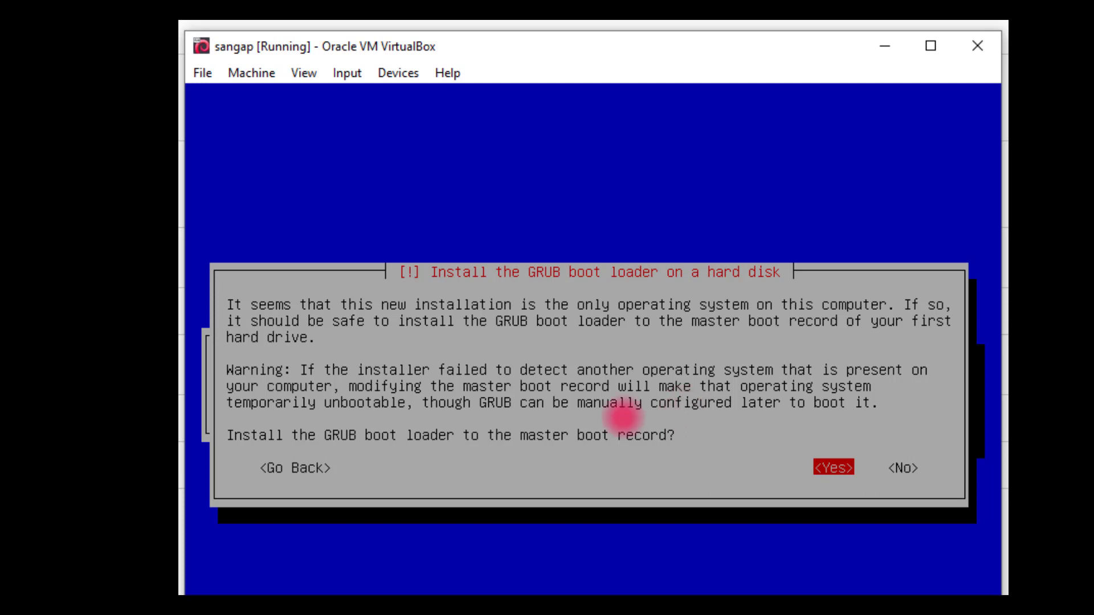
Install the GRUB boot loader to the master boot record on /dev/sda, and finish the installation by booting into the new system.
key("Right")
key("Left")
key("Return")
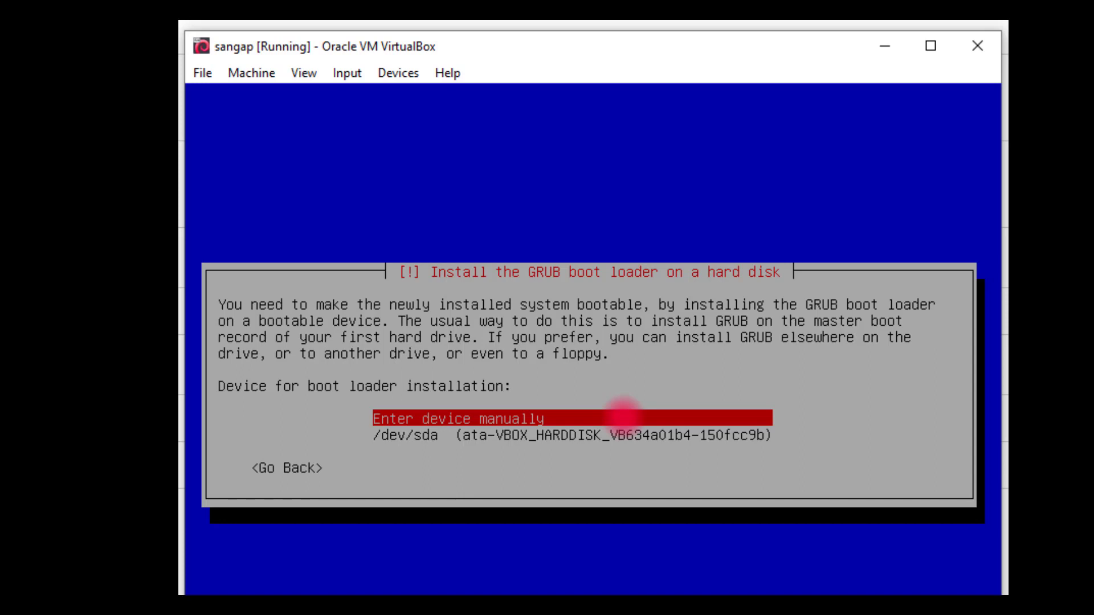
key("Down")
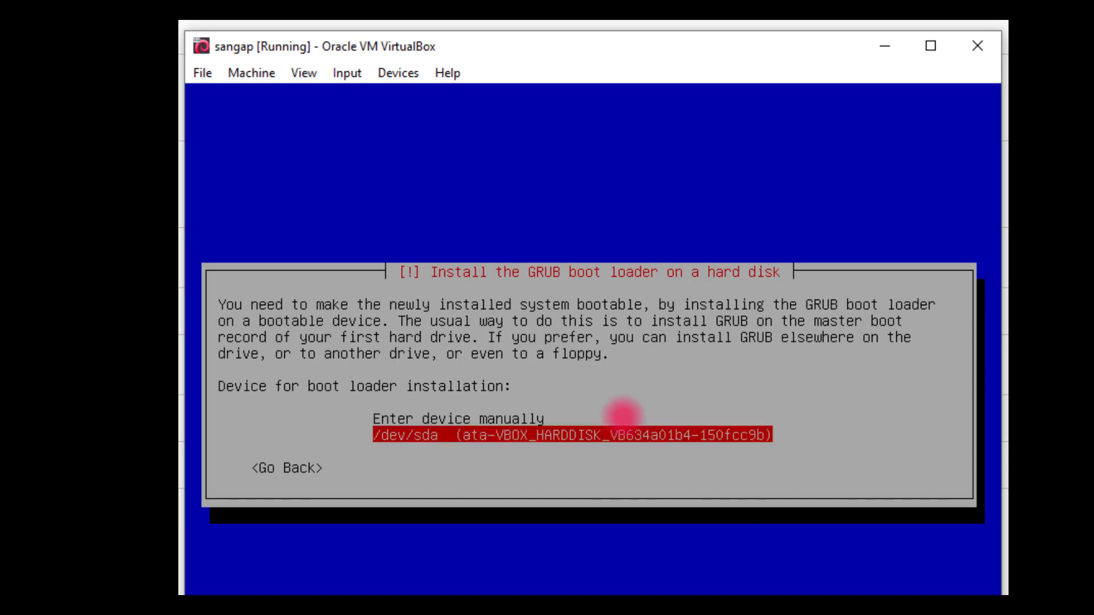
key("Return")
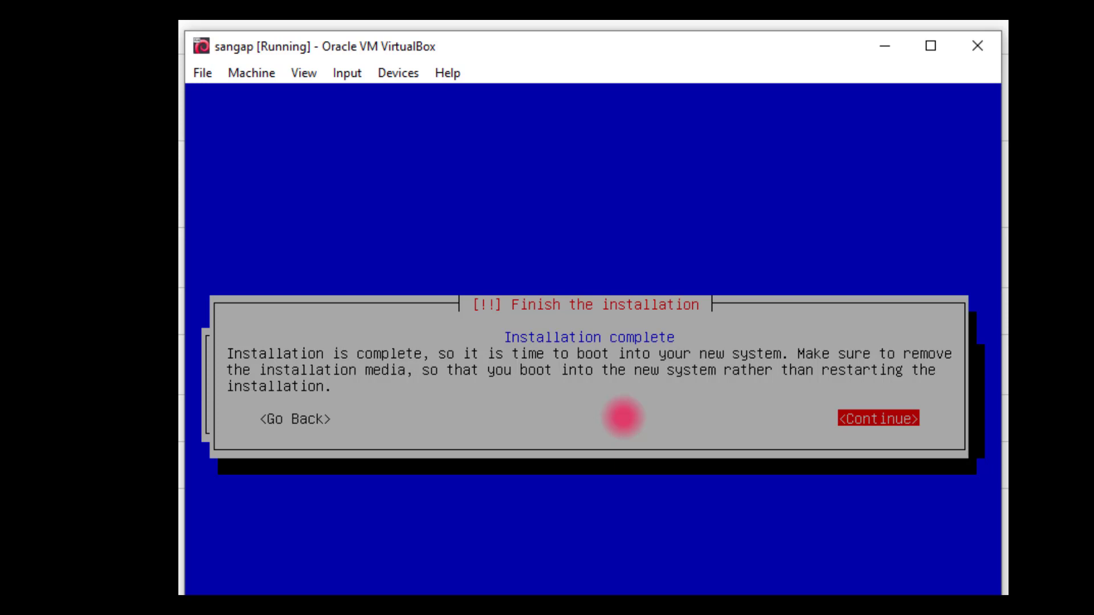
key("Return")
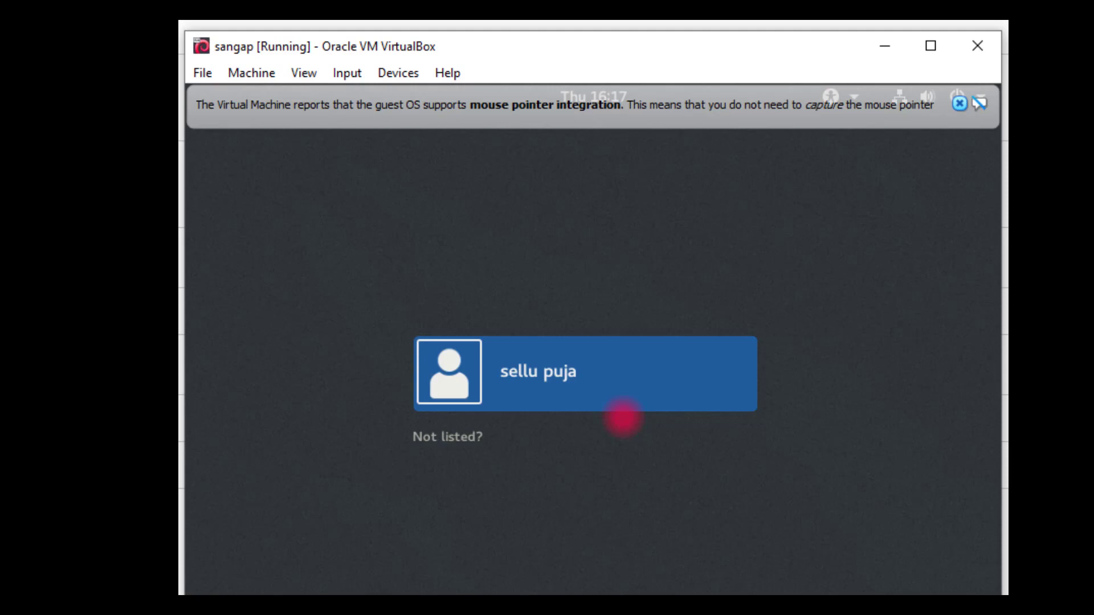
Dismiss the mouse pointer integration notice and sign in to the listed user account with the account password.
left_click(959, 103)
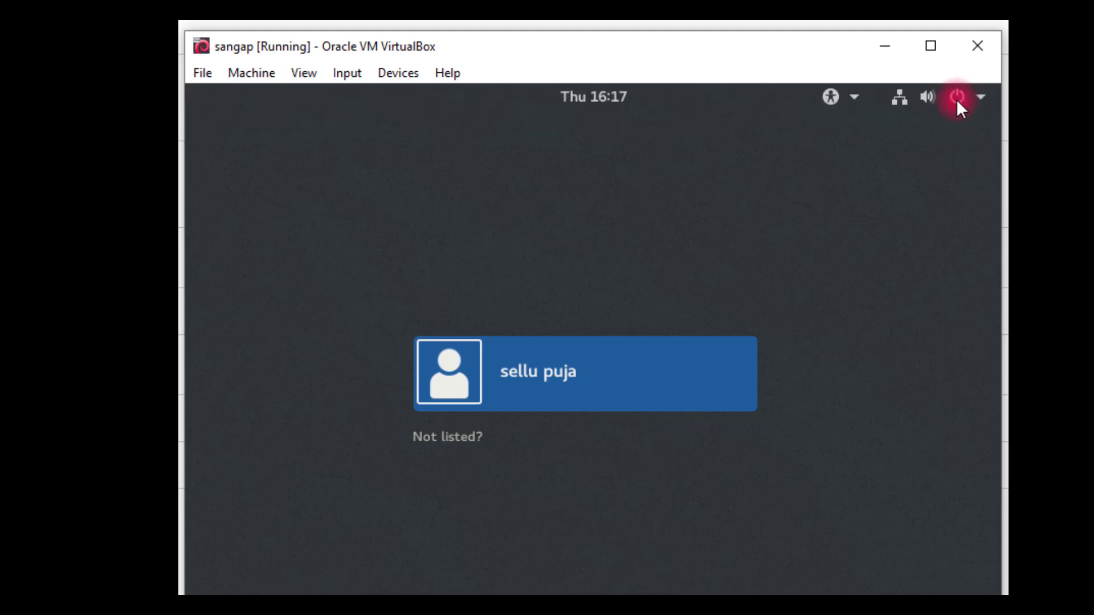
left_click(547, 417)
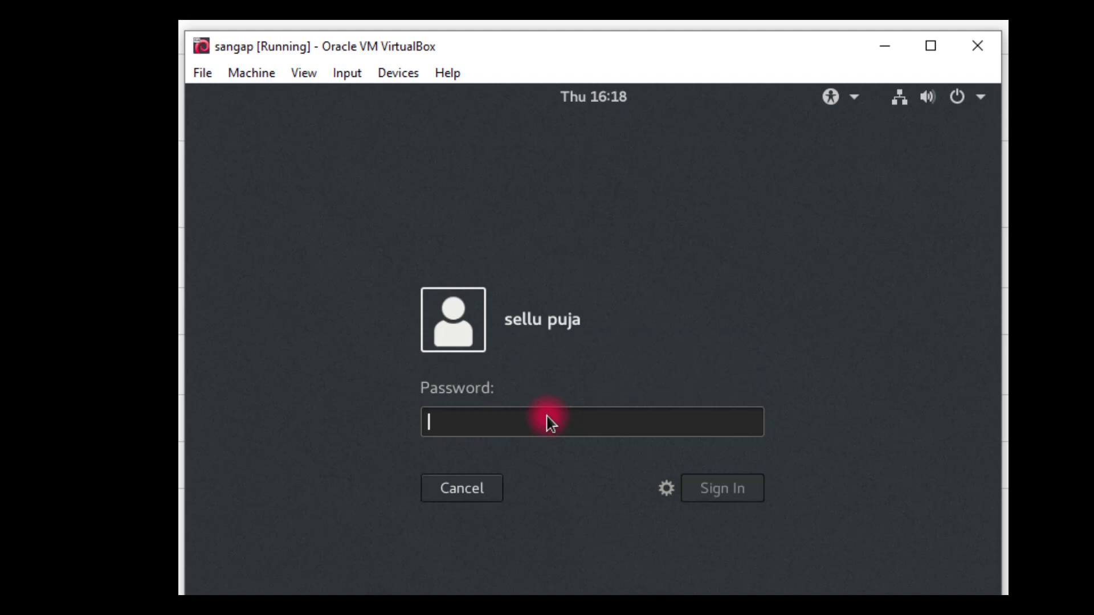
type("***")
key("Return")
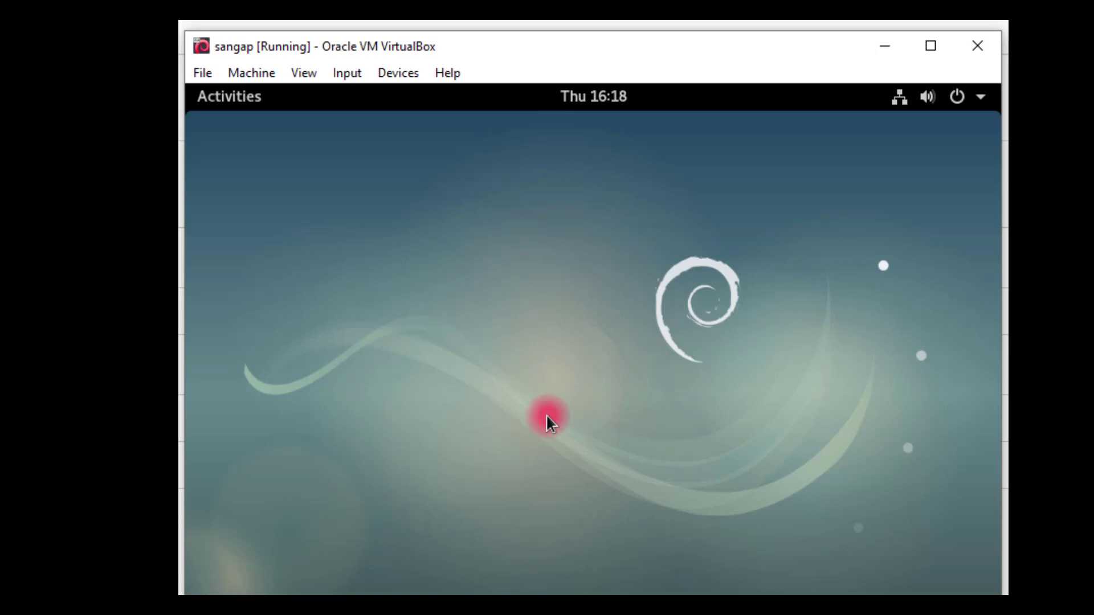
Examine the newly installed Debian desktop and its Activities overview with the application shortcuts.
left_click(225, 97)
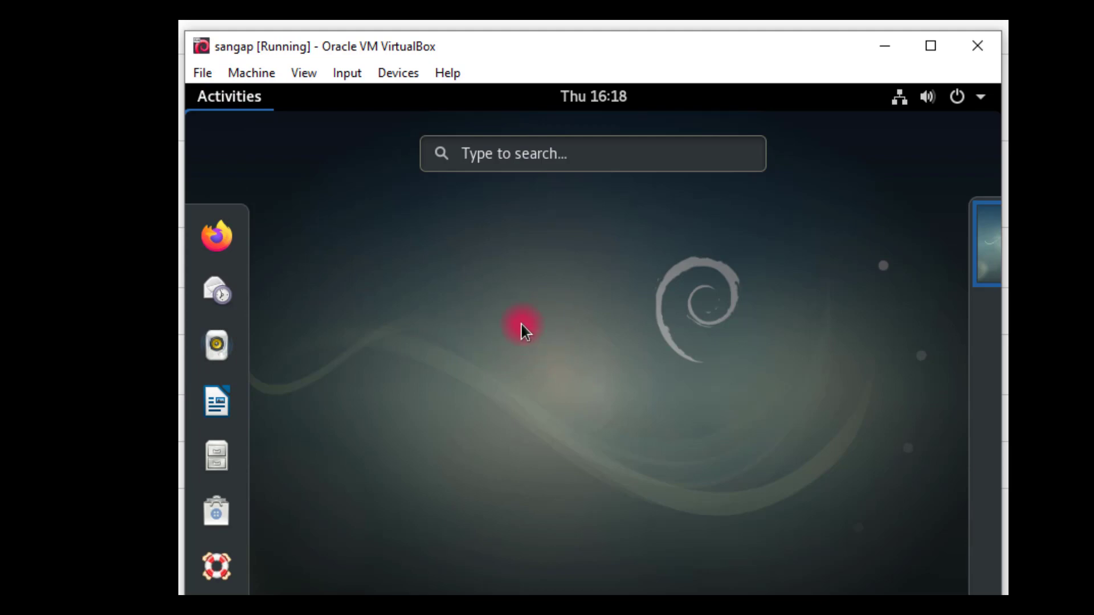
left_click(486, 317)
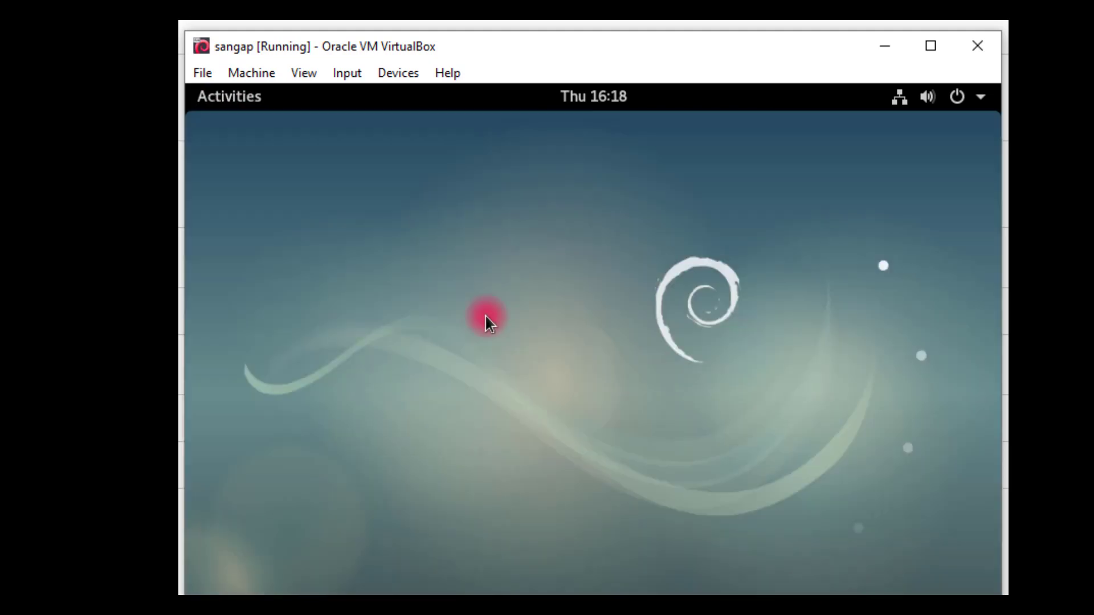
left_click(231, 102)
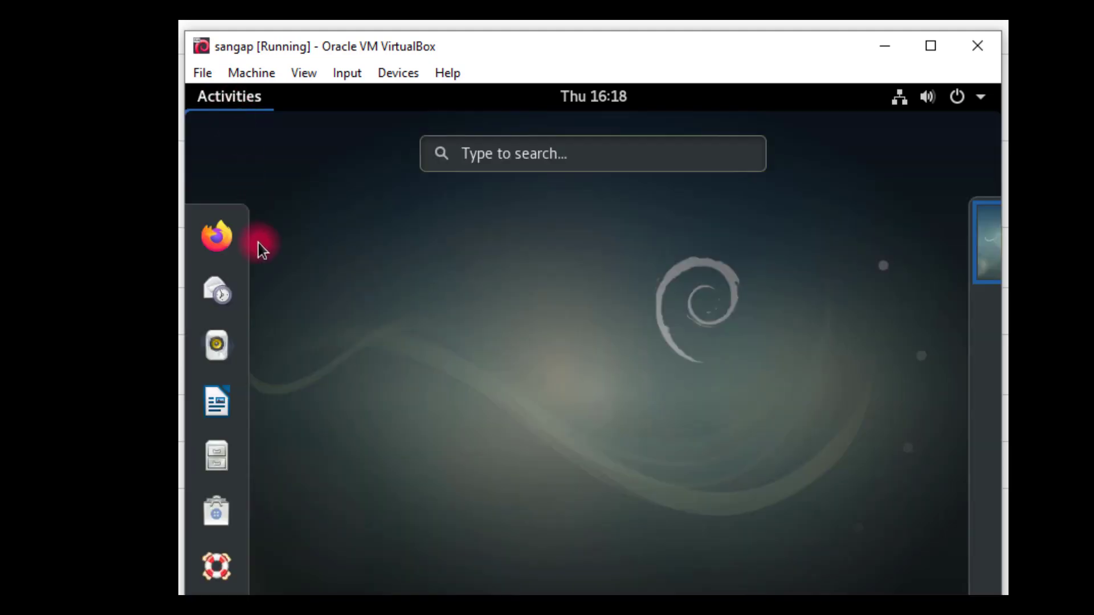
left_click(592, 312)
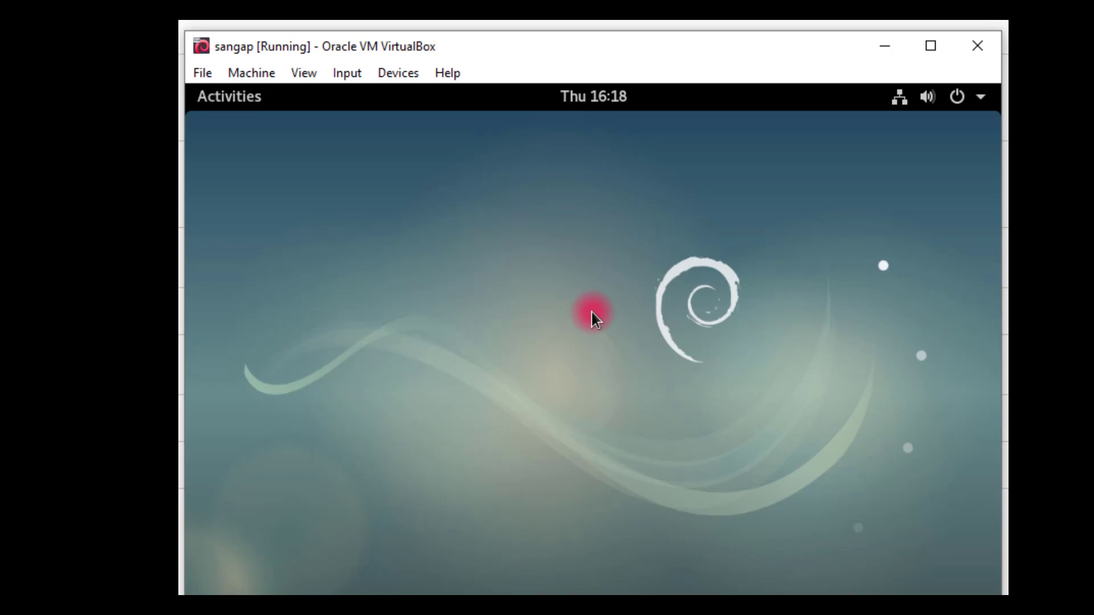
left_click(231, 100)
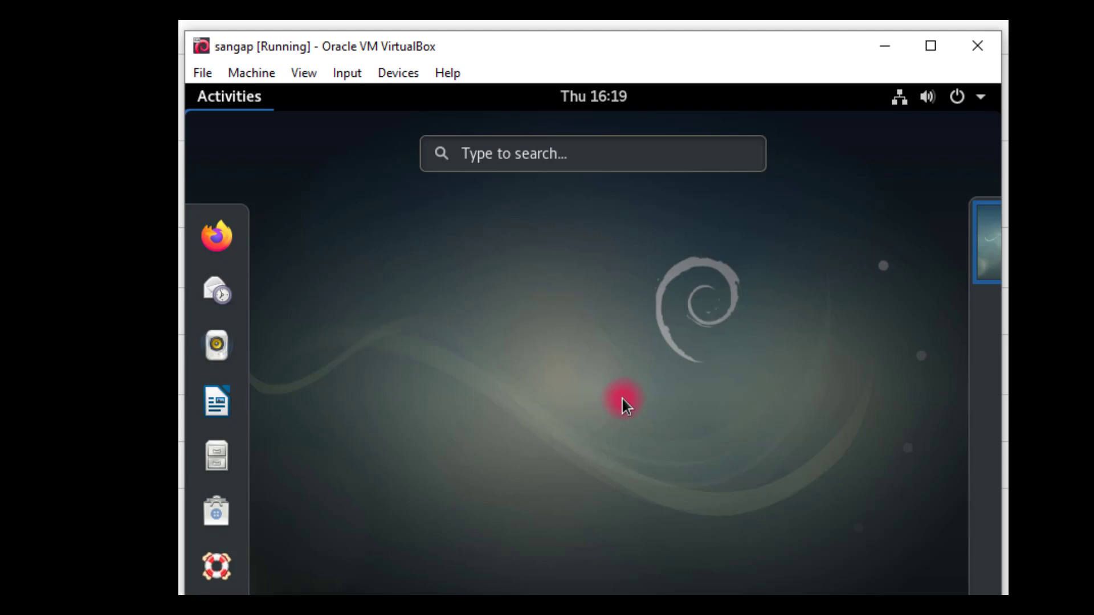
left_click(229, 96)
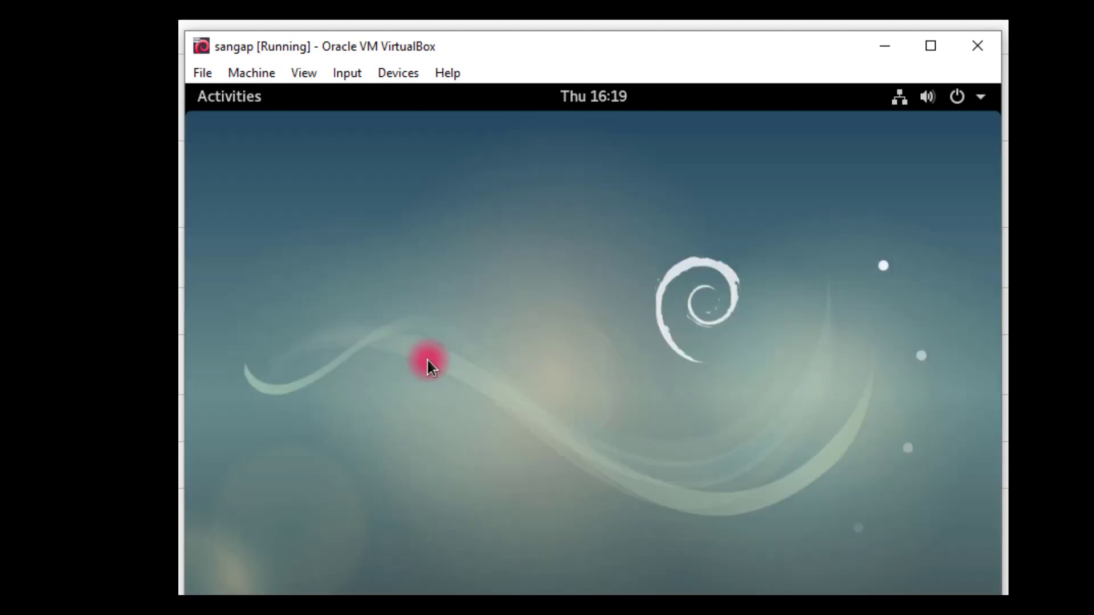
left_click(987, 113)
left_click(320, 146)
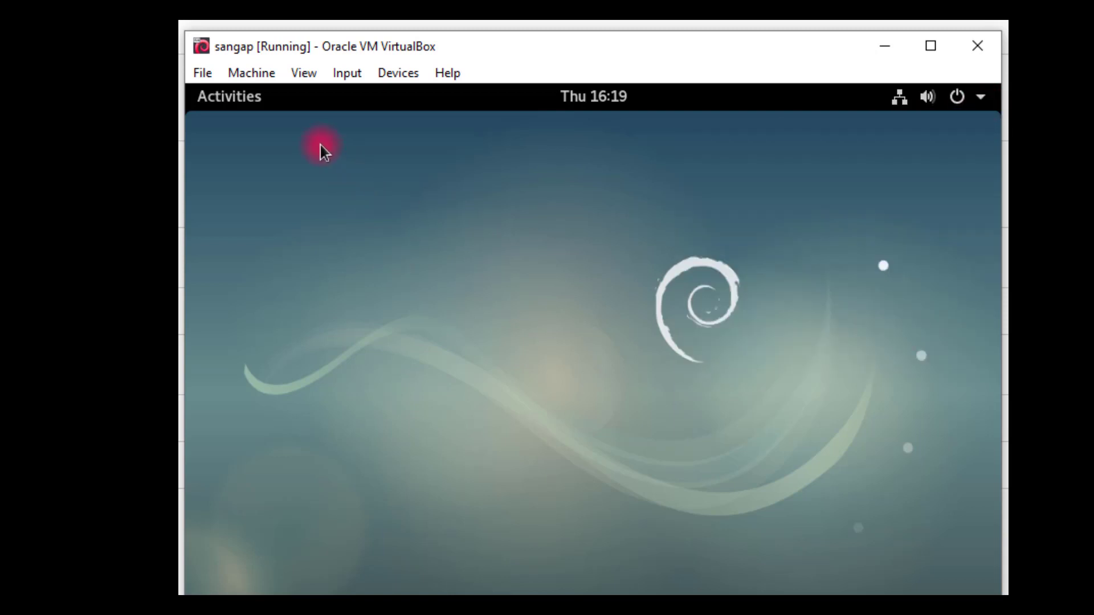
left_click(238, 100)
left_click(371, 273)
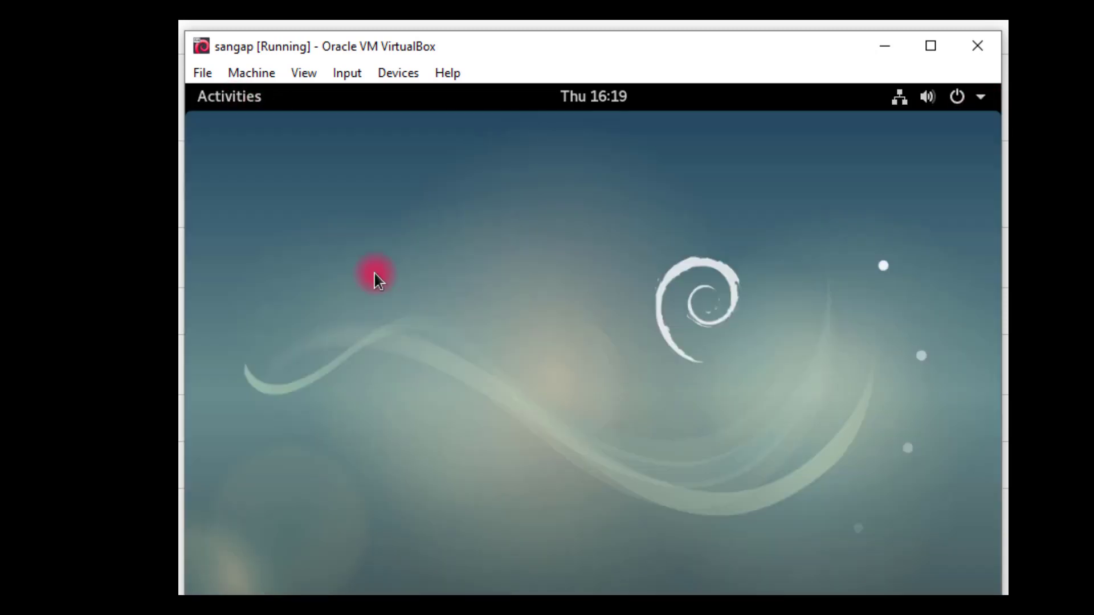